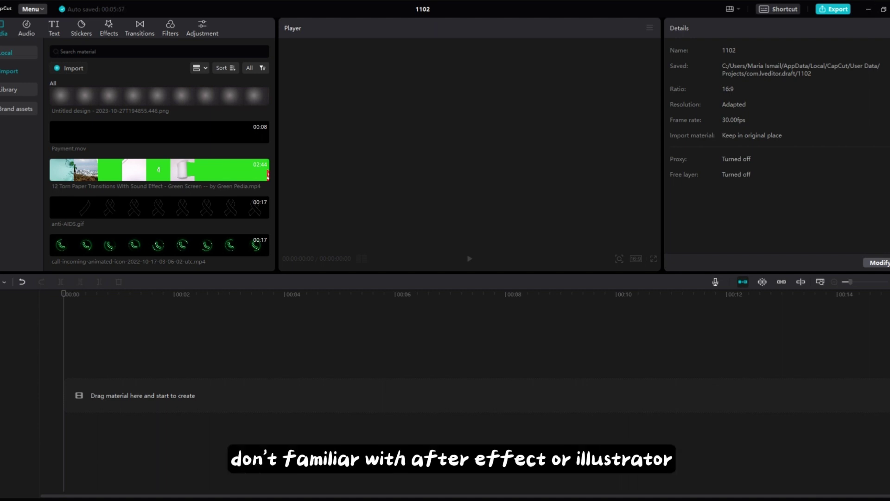
Switch to the browser and filter the Envato Elements stock videos for "animated icons" to those with an Alpha Channel.
left_click(868, 9)
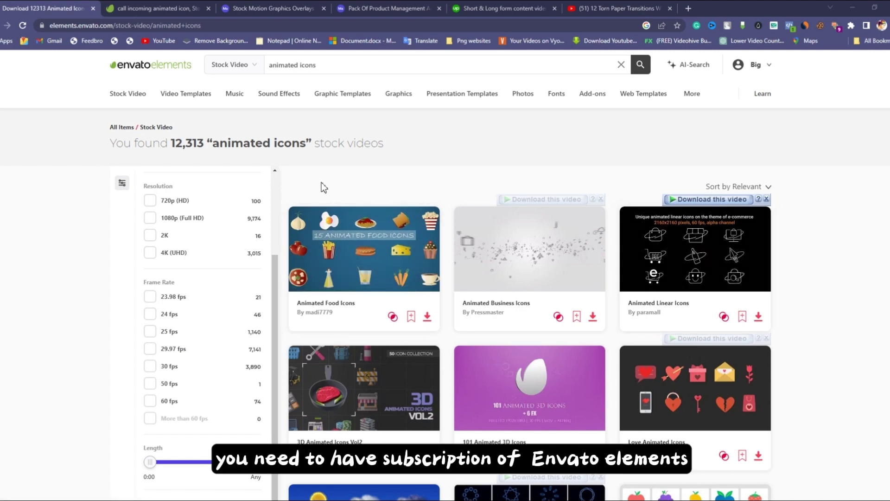
left_click(266, 8)
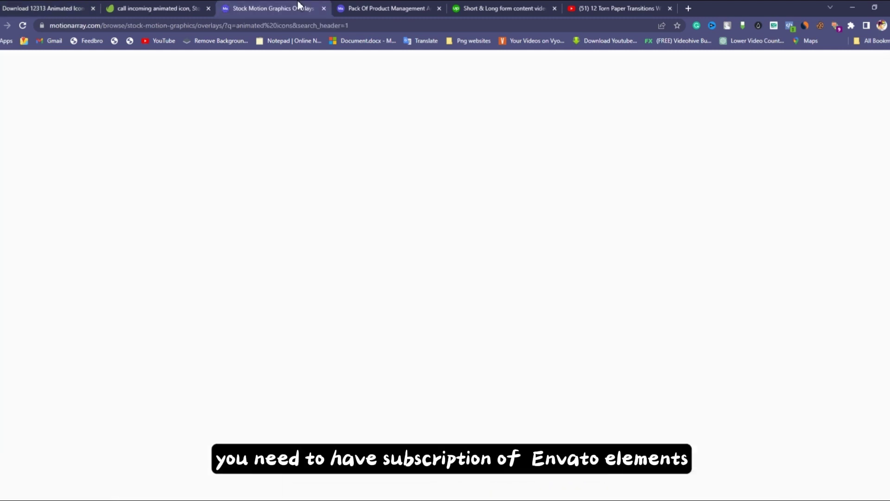
left_click(46, 8)
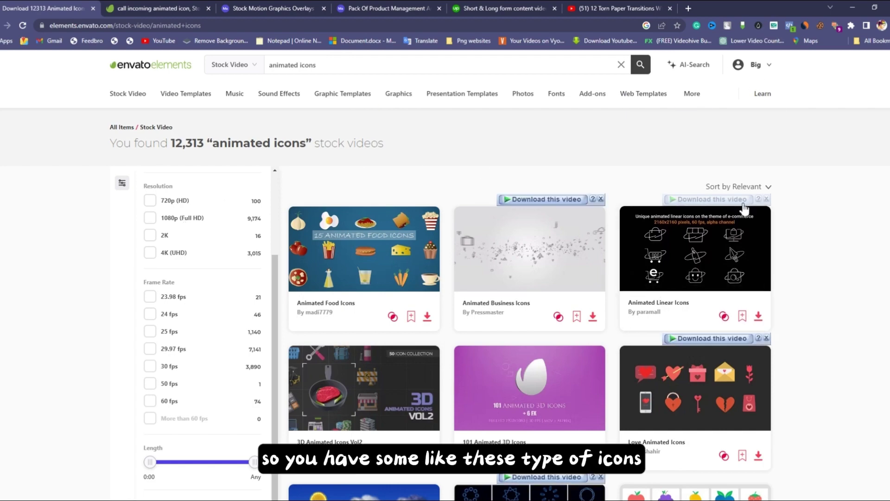
scroll(834, 364, "down", 8)
scroll(827, 370, "up", 7)
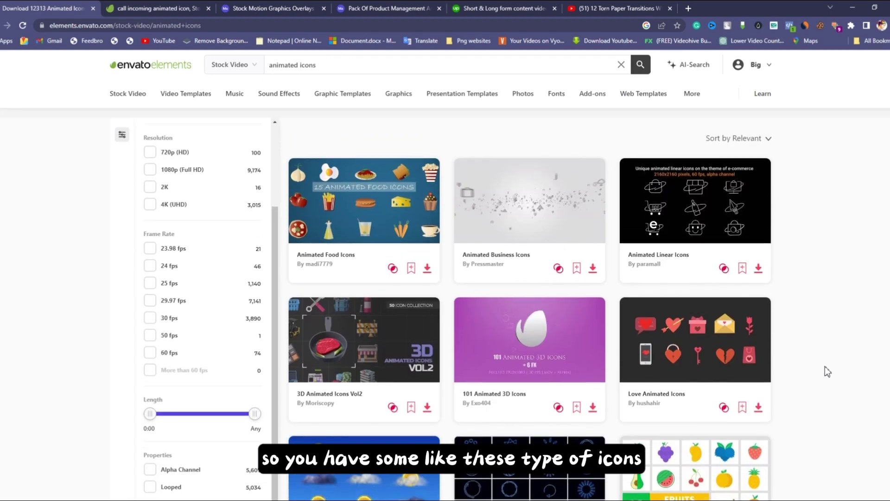
scroll(224, 278, "down", 8)
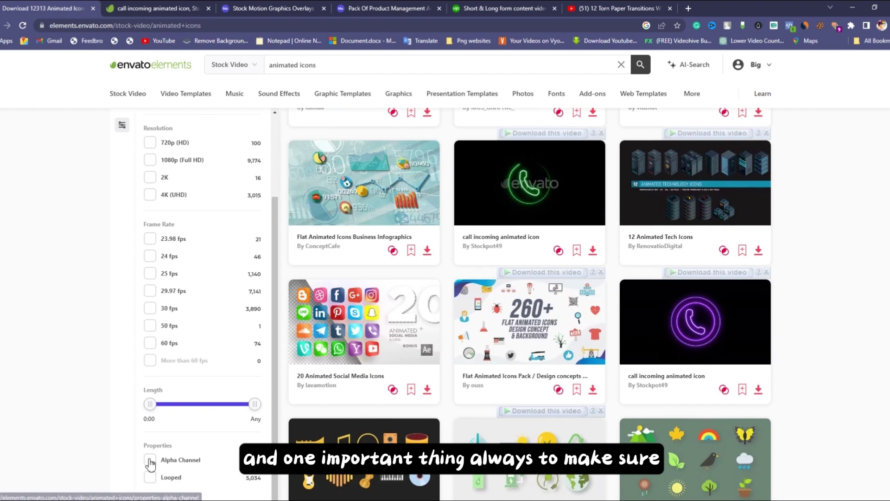
left_click(149, 461)
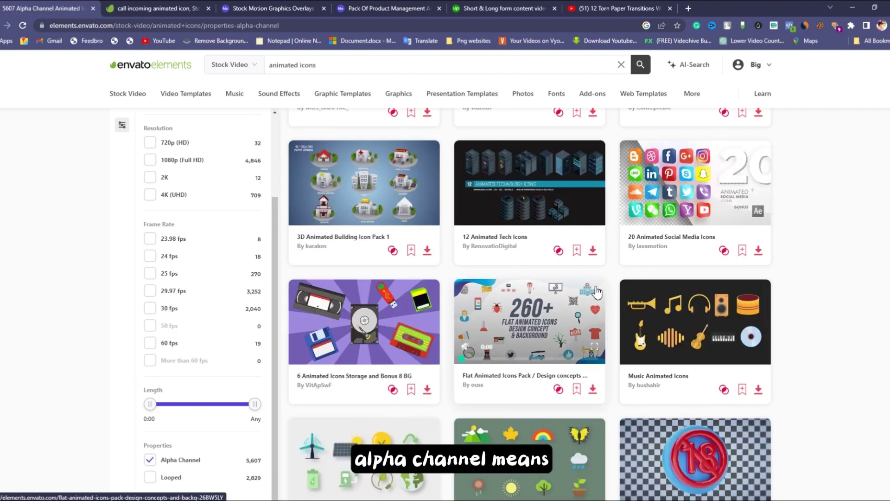
Look through the filtered icon packs, open Animated Linear Icons and check its Alpha Channel attribute.
mouse_move(596, 325)
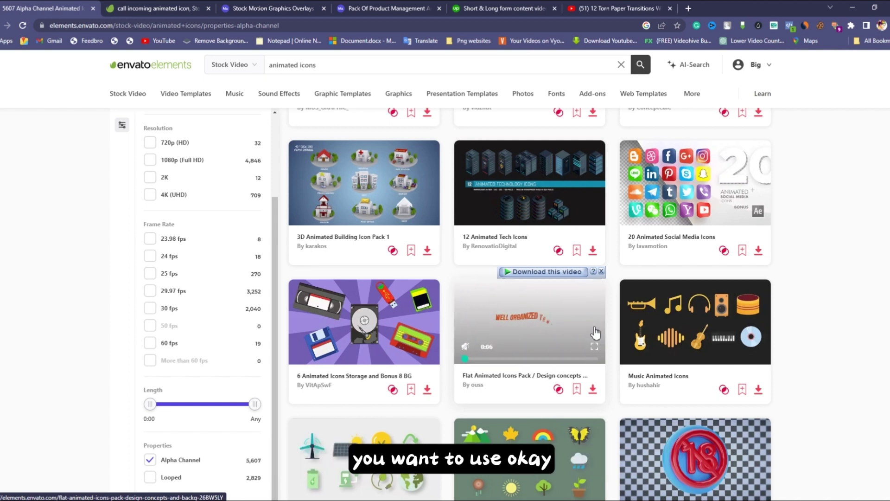
scroll(594, 329, "up", 4)
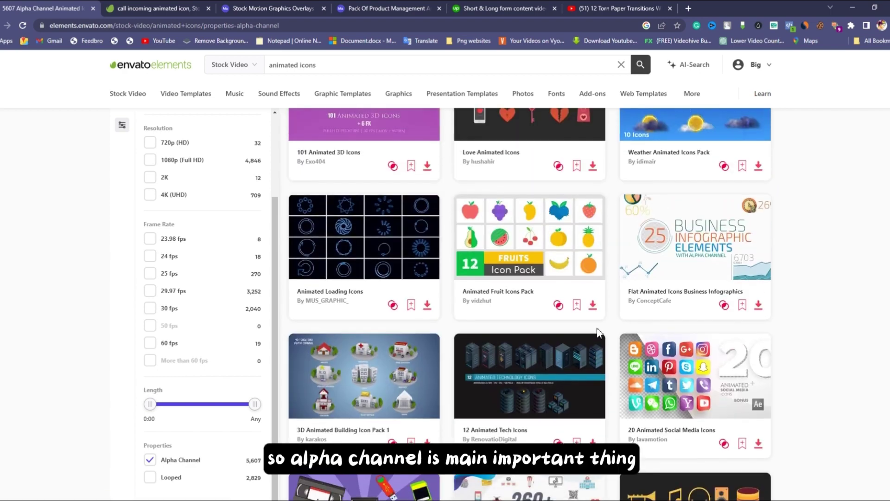
scroll(594, 324, "up", 3)
scroll(718, 325, "up", 2)
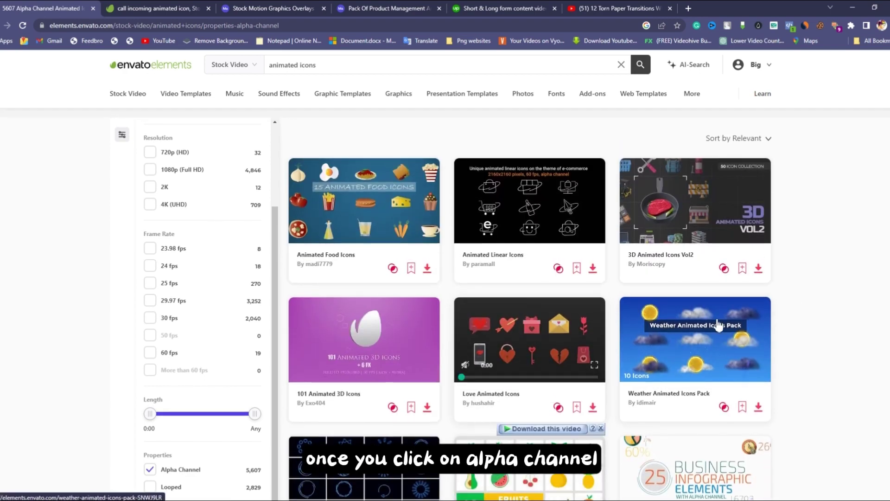
left_click(525, 207)
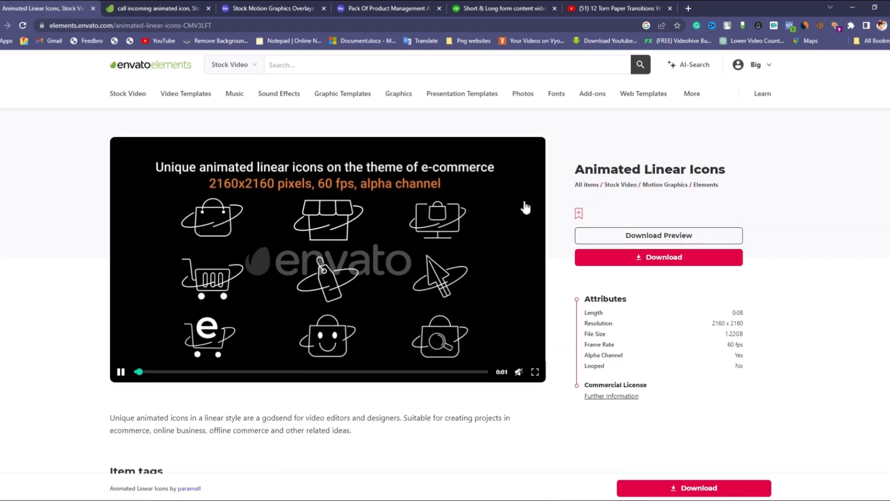
left_click_drag(582, 357, 642, 369)
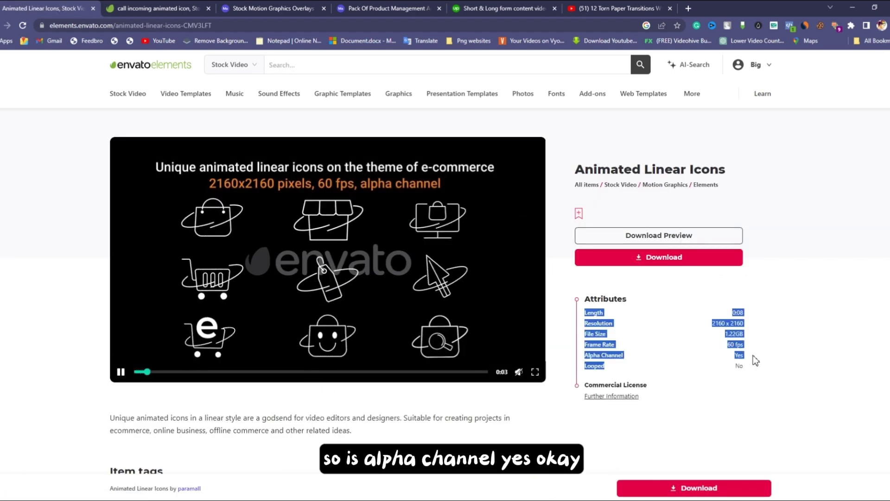
left_click_drag(753, 355, 735, 356)
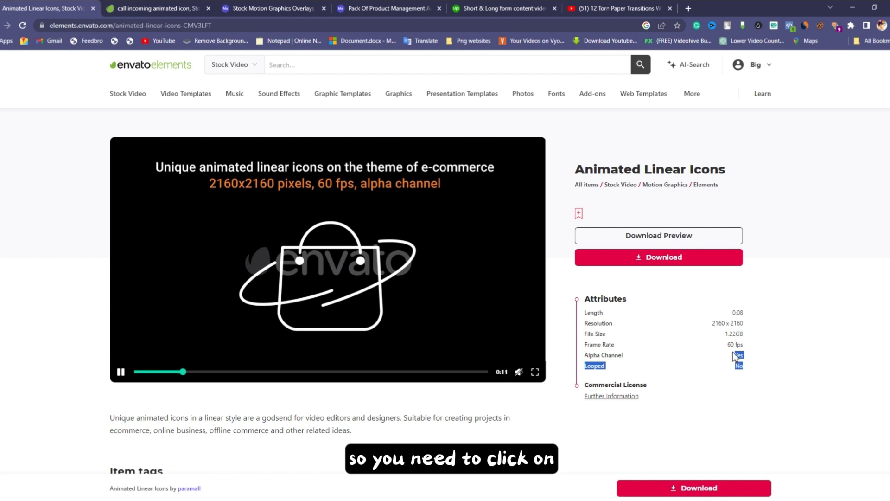
left_click(735, 356)
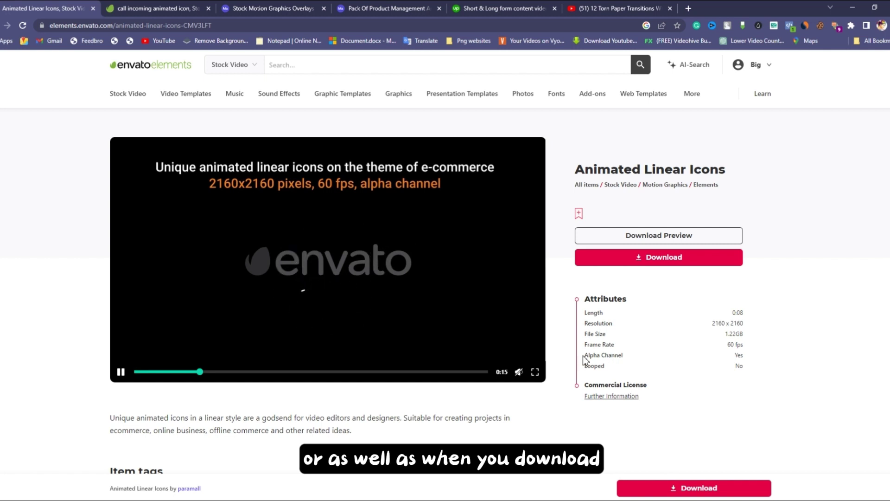
left_click_drag(585, 312, 744, 368)
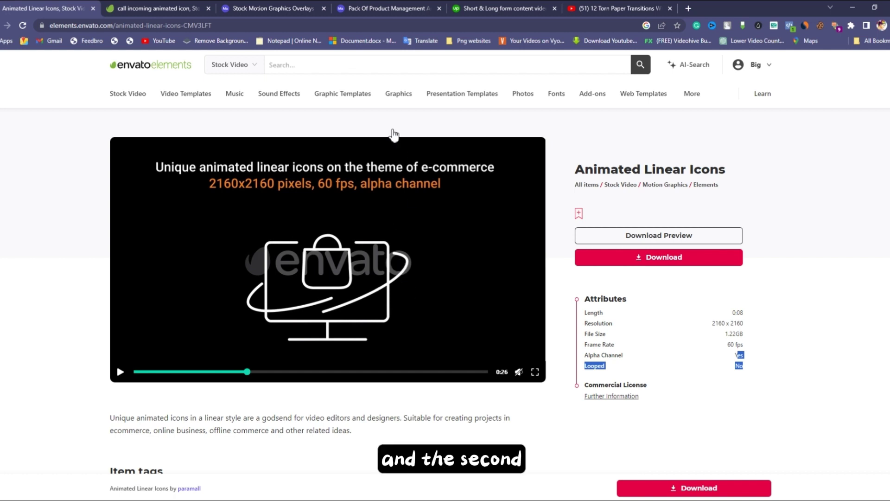
Look through the animated icons results in the Overlays category on Motion Array.
left_click(246, 4)
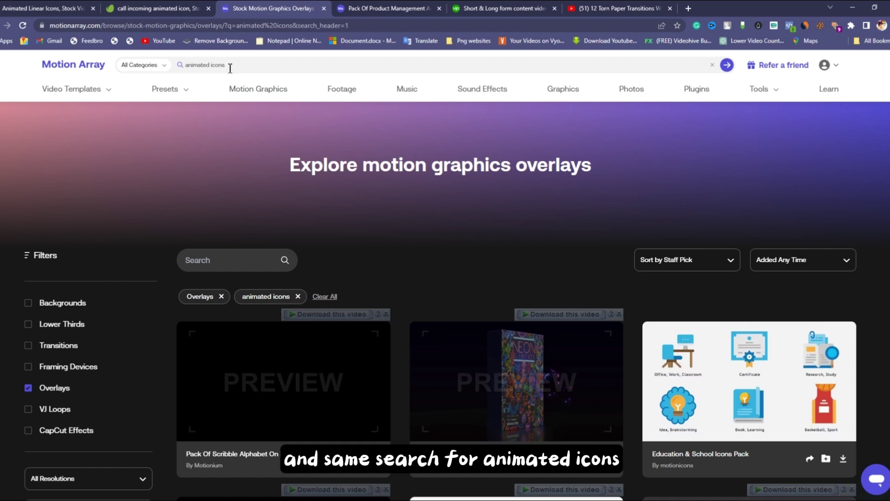
scroll(448, 313, "down", 3)
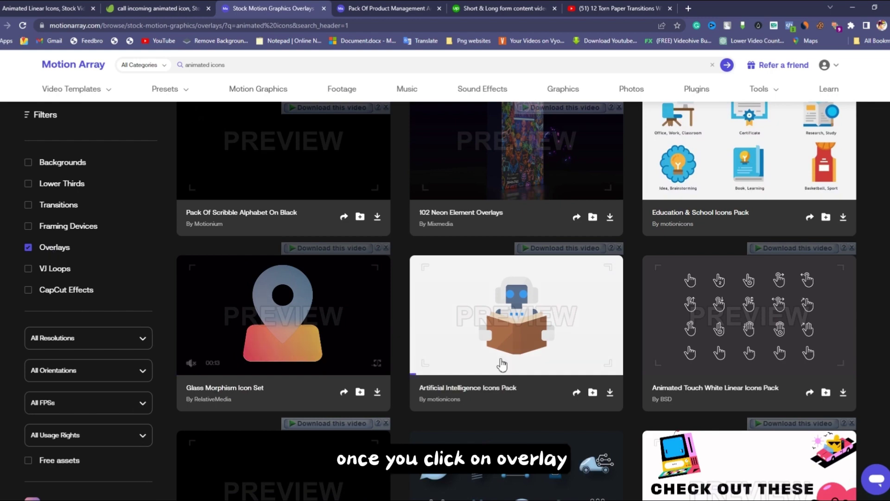
scroll(570, 378, "up", 2)
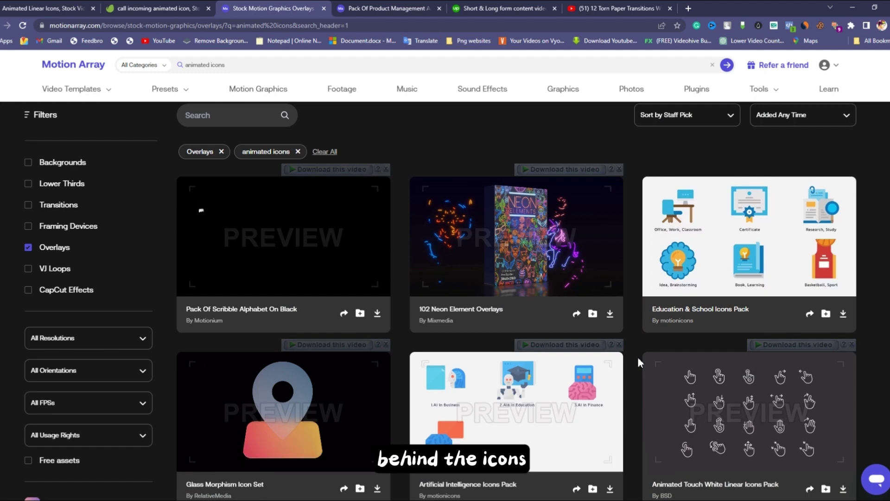
scroll(638, 357, "down", 5)
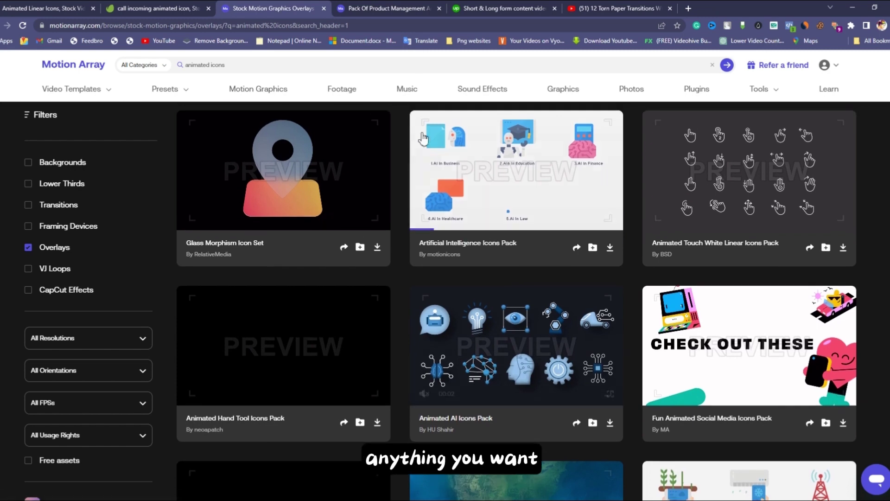
View the Pack Of Product Management Animation Set page and read in its item details whether it has a transparent alpha channel.
left_click(391, 9)
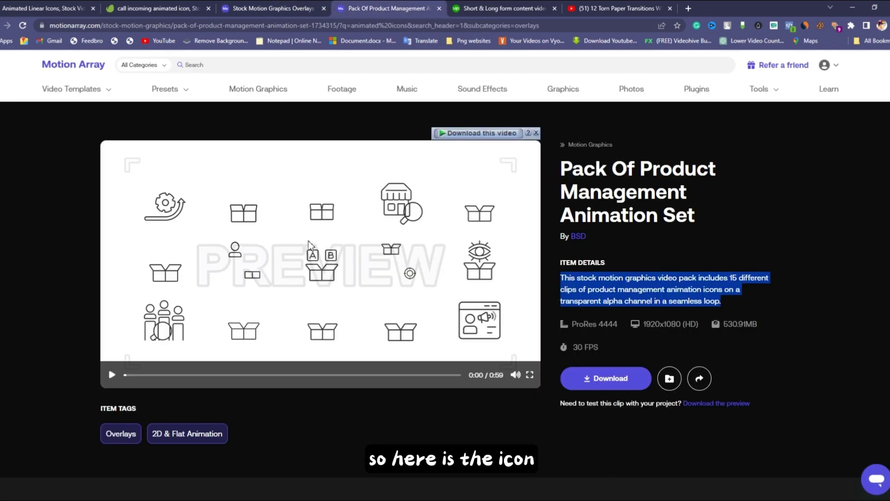
left_click(556, 259)
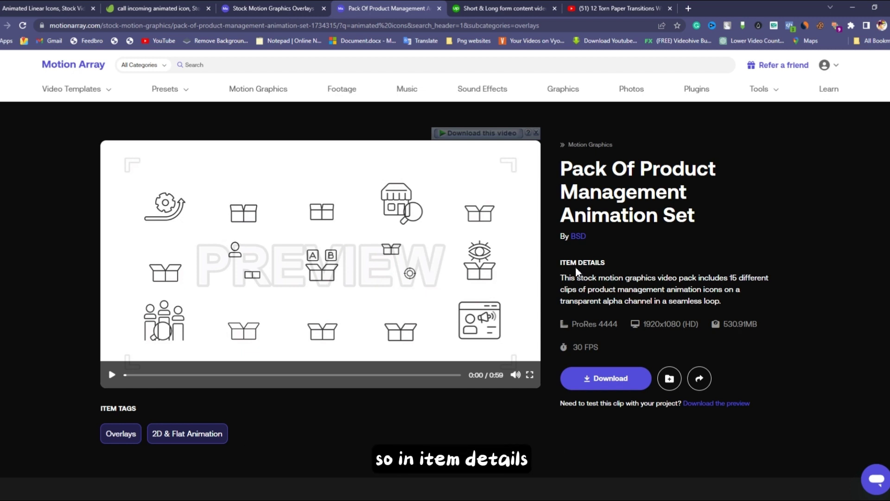
mouse_move(667, 290)
left_mouse_down()
mouse_move(720, 302)
mouse_move(598, 304)
mouse_move(649, 306)
left_mouse_up()
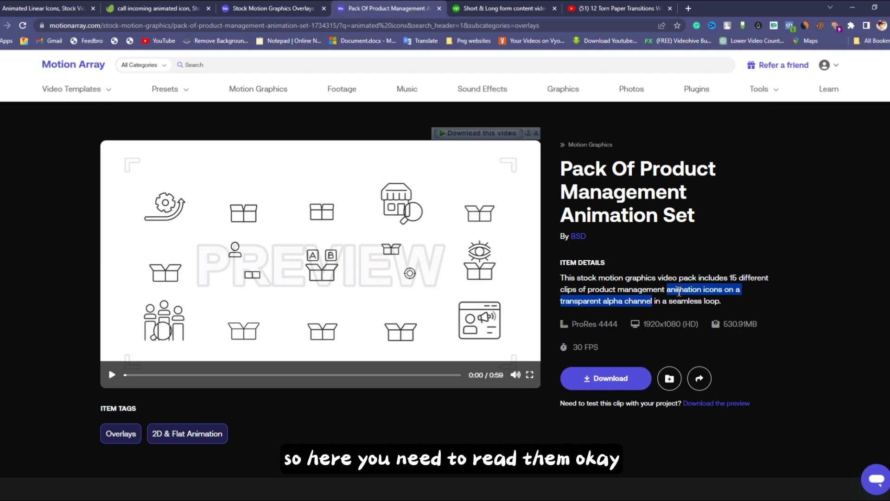
Check the Alpha Channel attribute of the call incoming animated icon on Envato Elements, and return to the Product Management pack page.
left_click(133, 6)
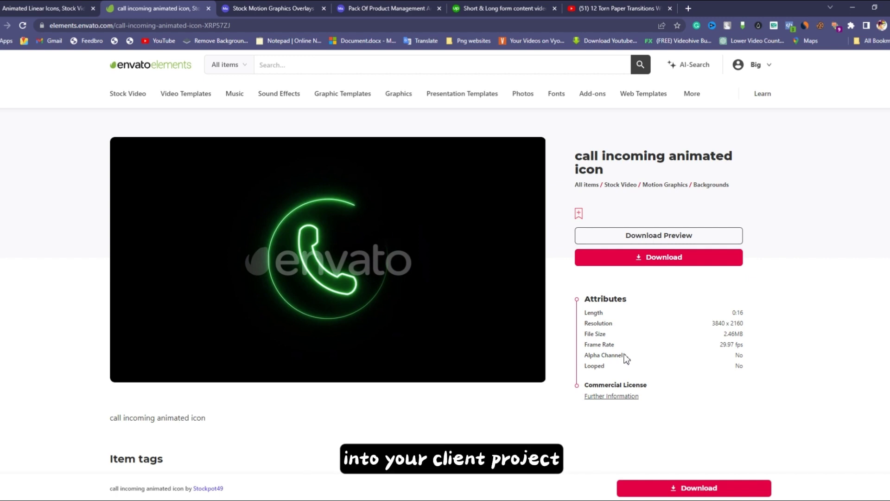
left_click_drag(585, 355, 695, 360)
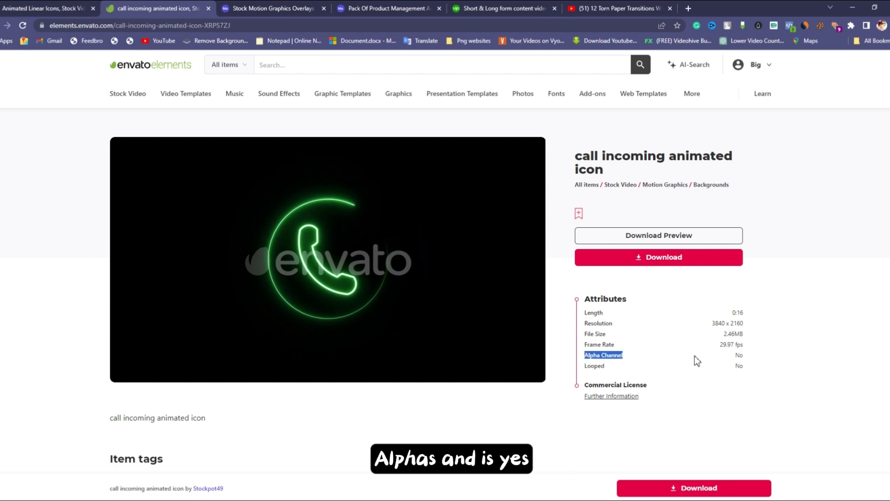
left_click(788, 369)
key("ctrl+4")
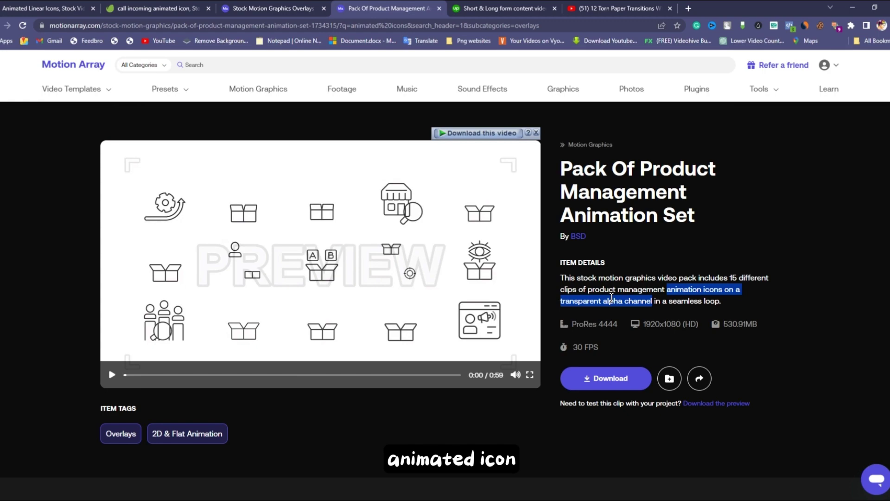
Switch to CapCut and add the grey gradient Untitled design image to the timeline as the background.
left_click(858, 6)
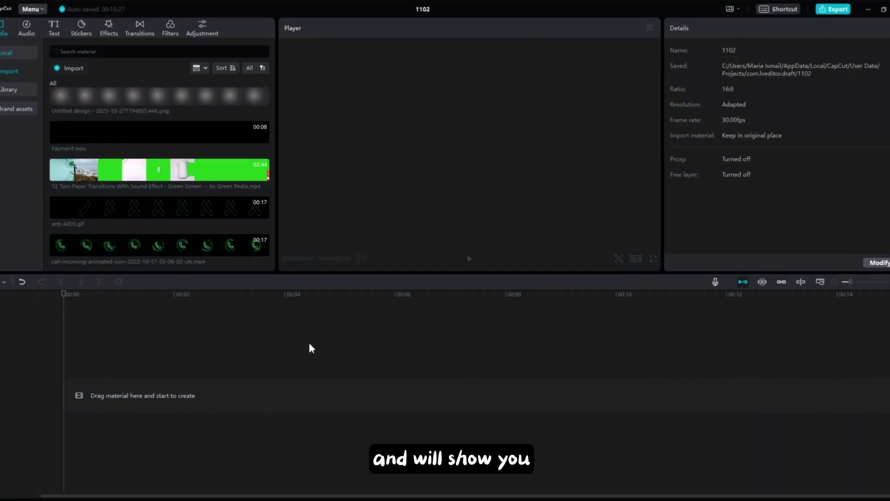
scroll(195, 222, "down", 3)
scroll(200, 227, "up", 2)
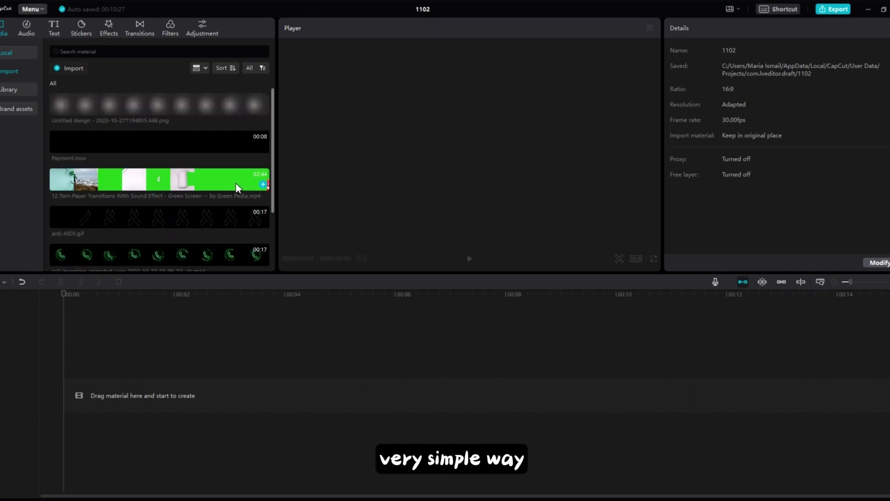
left_click(263, 110)
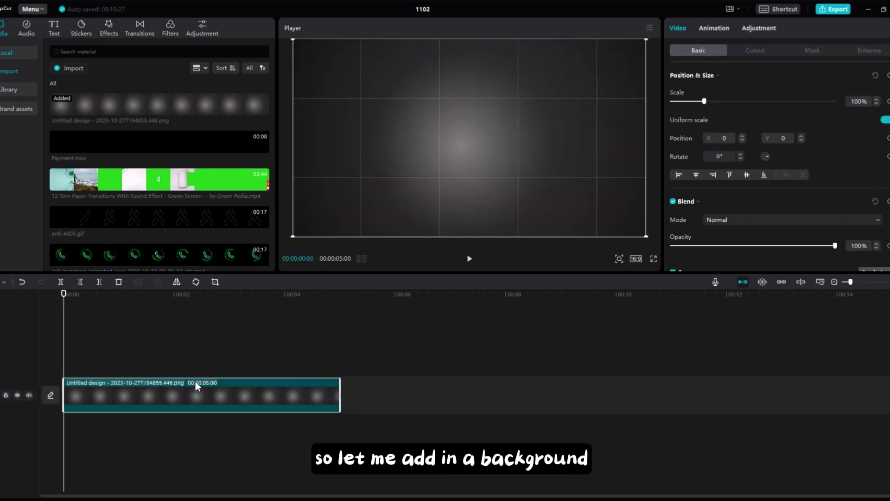
Add Payment.mov to the timeline on a track above the background image, aligned with the timeline's start.
left_click(241, 144)
left_click(261, 148)
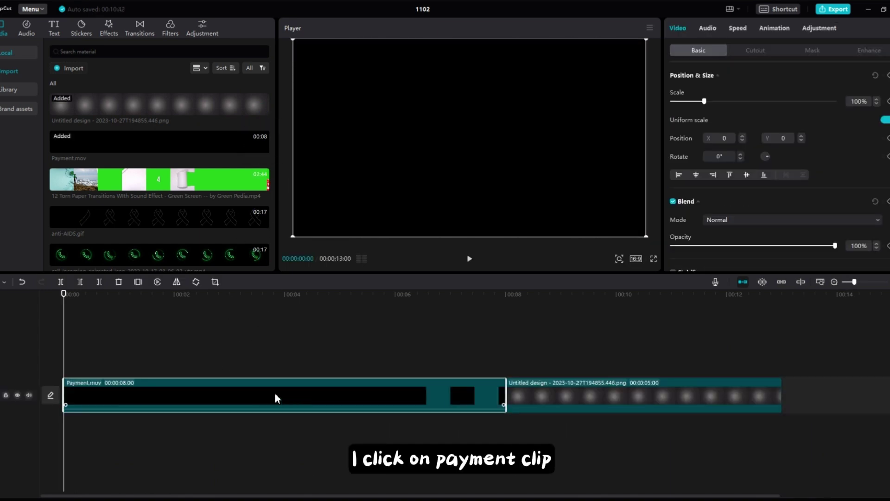
left_click_drag(274, 397, 266, 370)
left_click(145, 346)
left_click(174, 354)
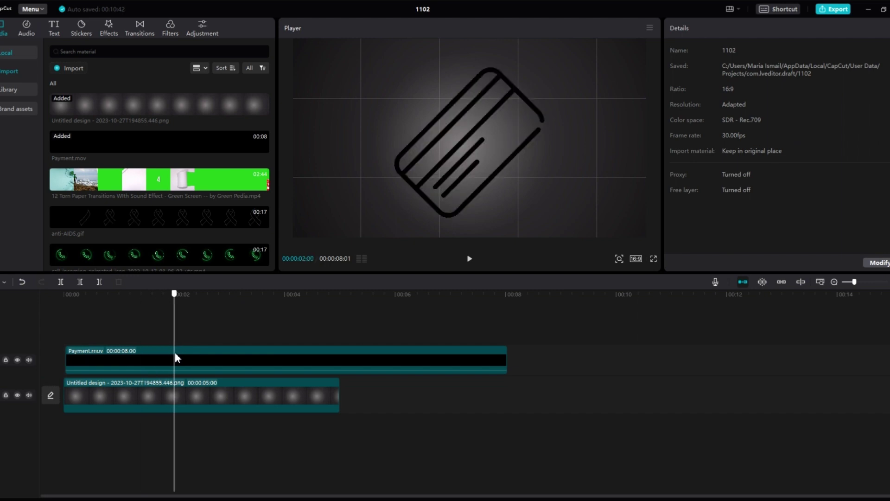
left_click_drag(190, 352, 49, 301)
left_click(70, 296)
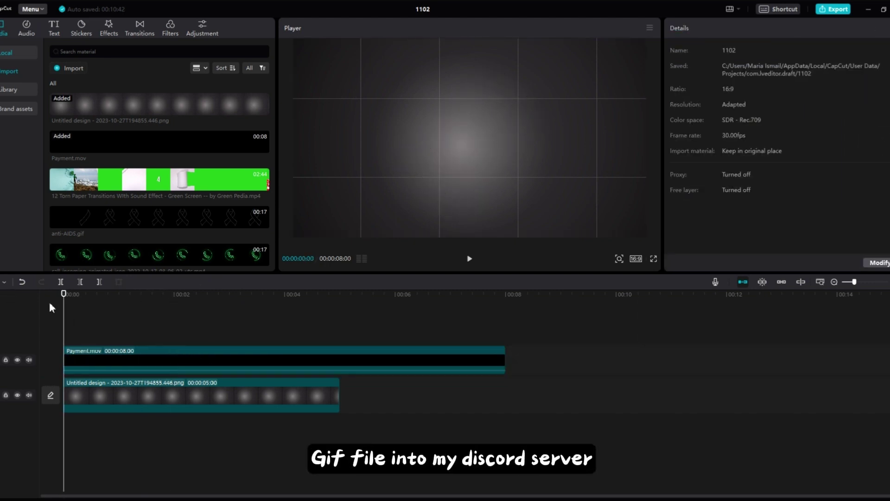
Scale the Payment.mov icon down to 56% in the preview.
left_click(159, 333)
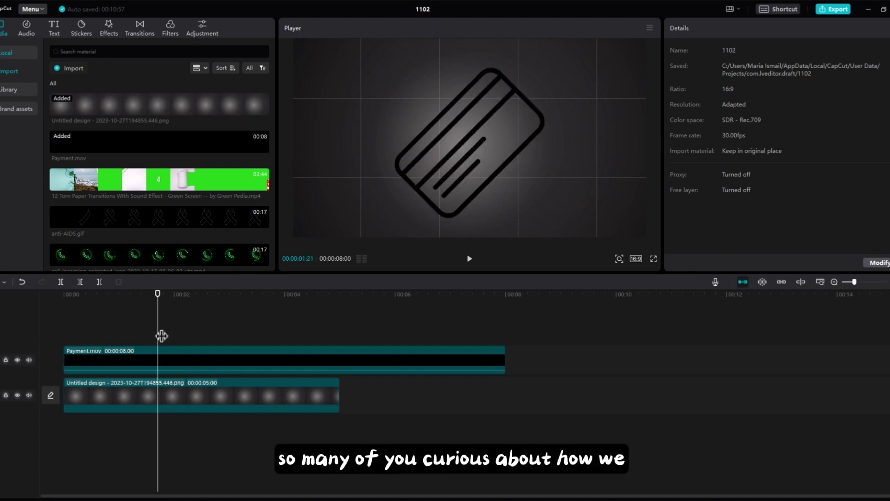
left_click(178, 361)
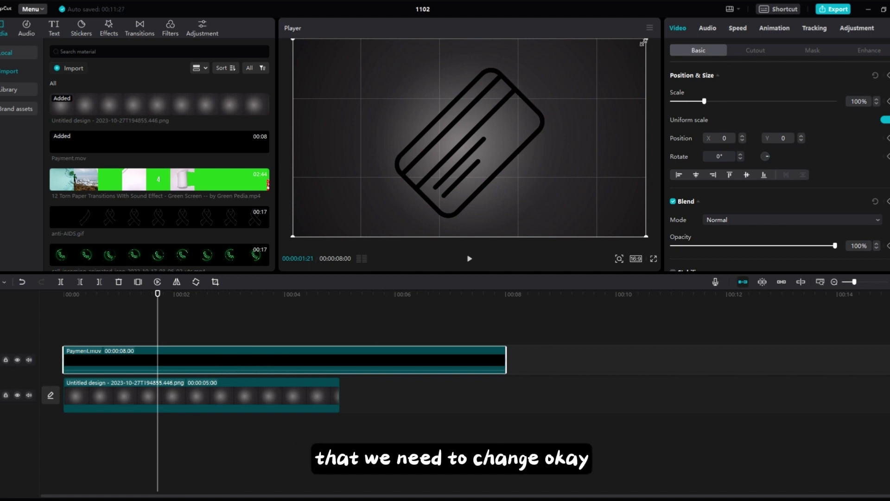
left_click_drag(645, 40, 497, 137)
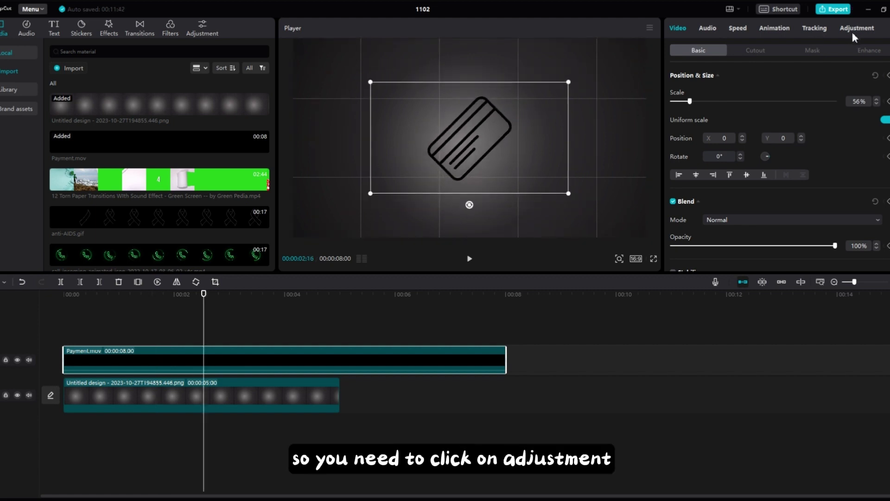
Raise the Brightness (Luma) curve of Payment.mov to its maximum and move the icon slightly up in the preview.
left_click(853, 31)
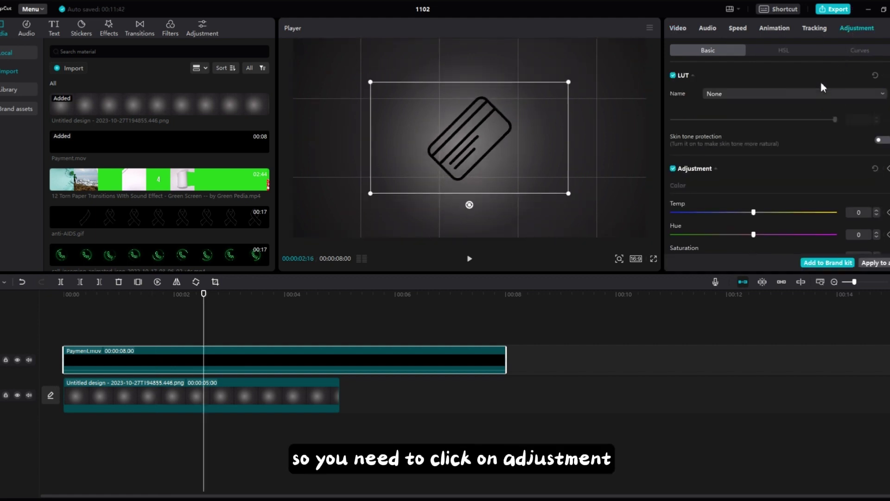
left_click(865, 51)
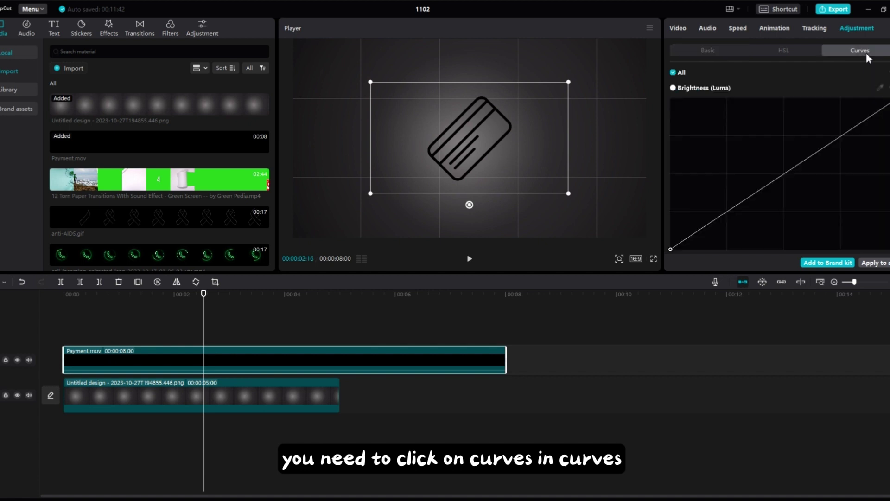
left_click_drag(797, 168, 663, 98)
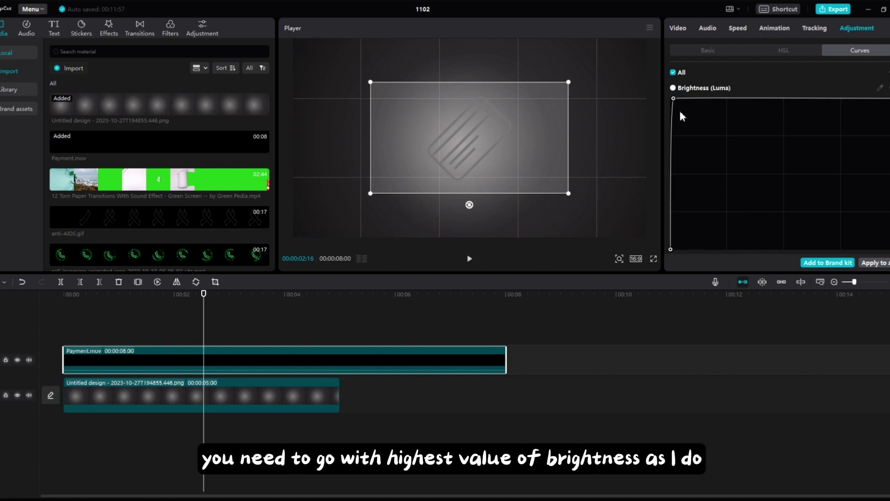
mouse_move(520, 123)
left_mouse_down()
mouse_move(485, 112)
mouse_move(557, 128)
mouse_move(529, 122)
mouse_move(526, 134)
mouse_move(518, 111)
left_mouse_up()
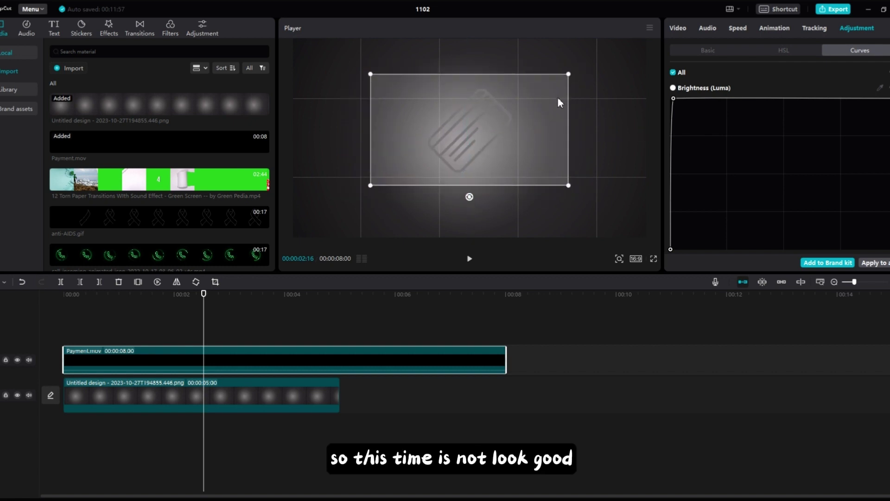
Set the Brightness adjustment of Payment.mov to 50 and play the timeline from the start.
left_click(715, 50)
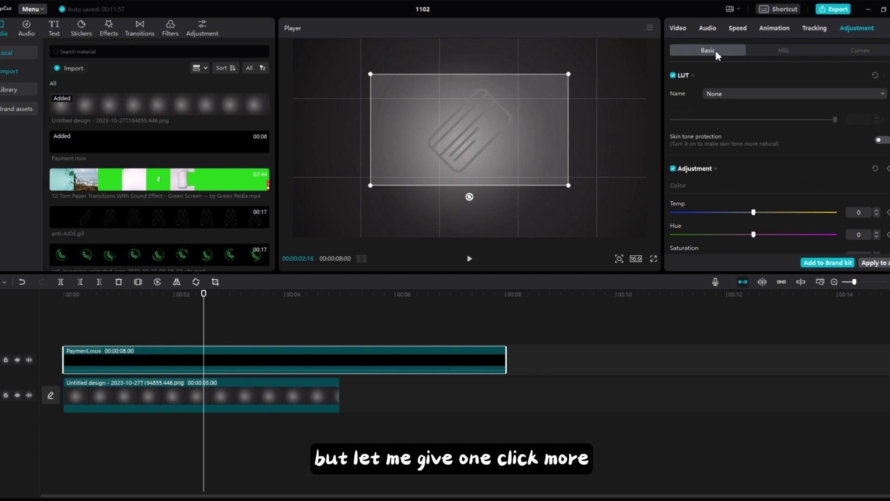
scroll(816, 172, "down", 2)
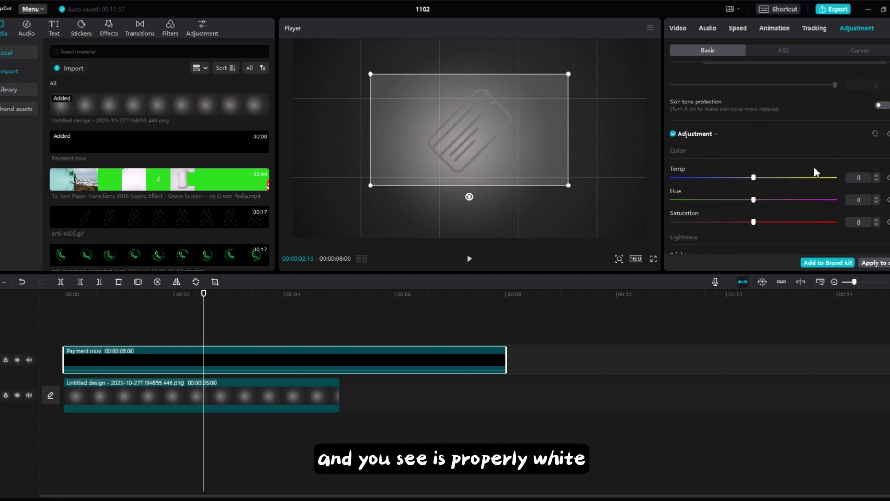
scroll(815, 172, "down", 4)
left_click_drag(754, 194, 851, 193)
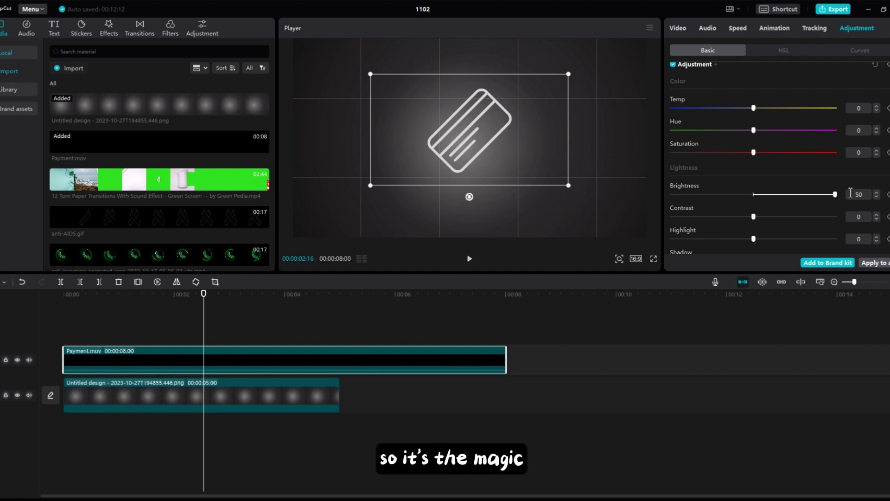
left_click_drag(199, 322, 20, 318)
key("space")
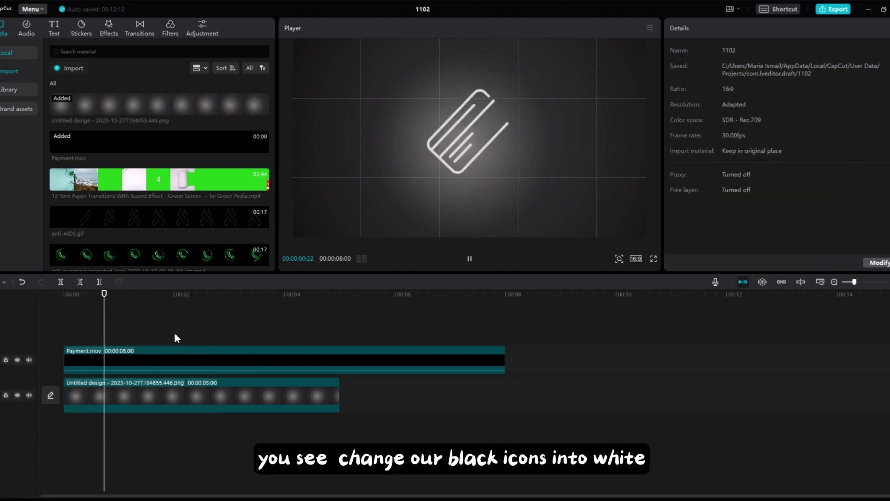
Try temperatures of -50 and 48 on the Payment.mov icon, and return the temperature to 0.
left_click(201, 353)
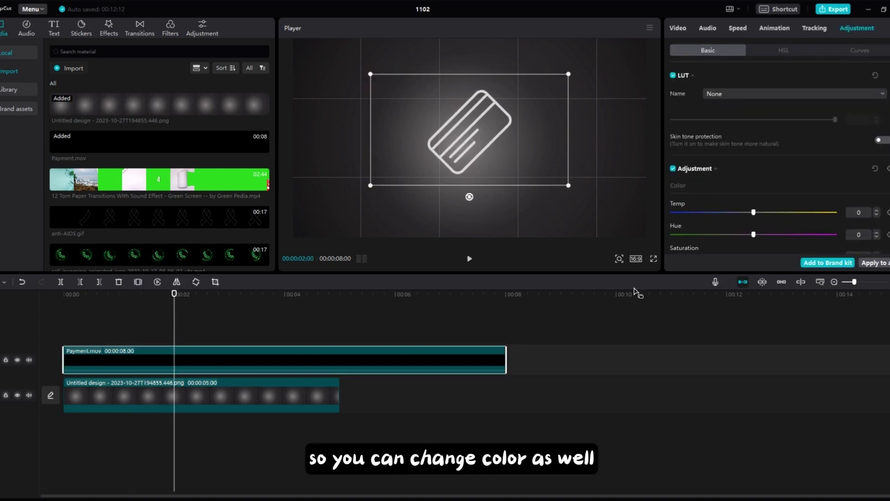
left_click(710, 213)
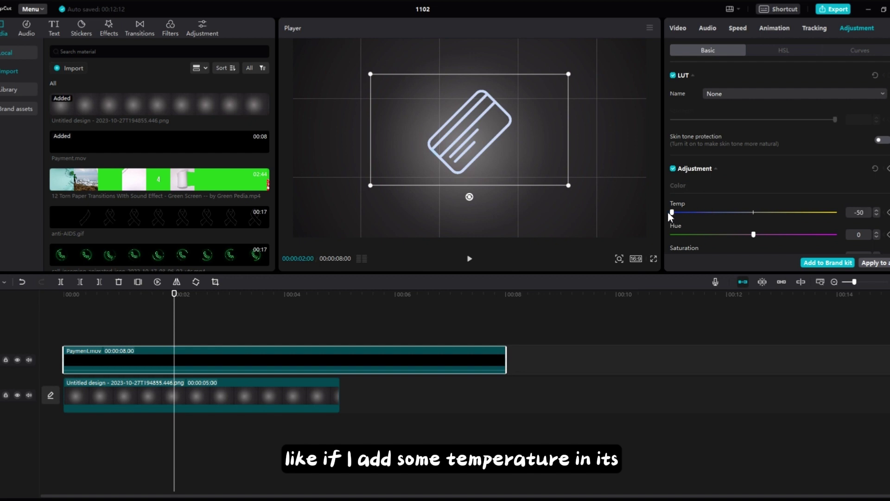
left_click_drag(664, 210, 829, 215)
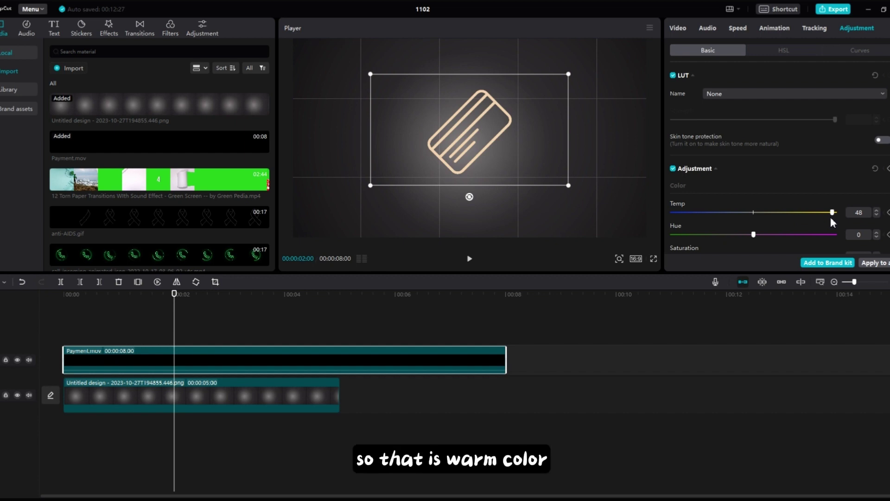
left_click_drag(834, 217, 755, 224)
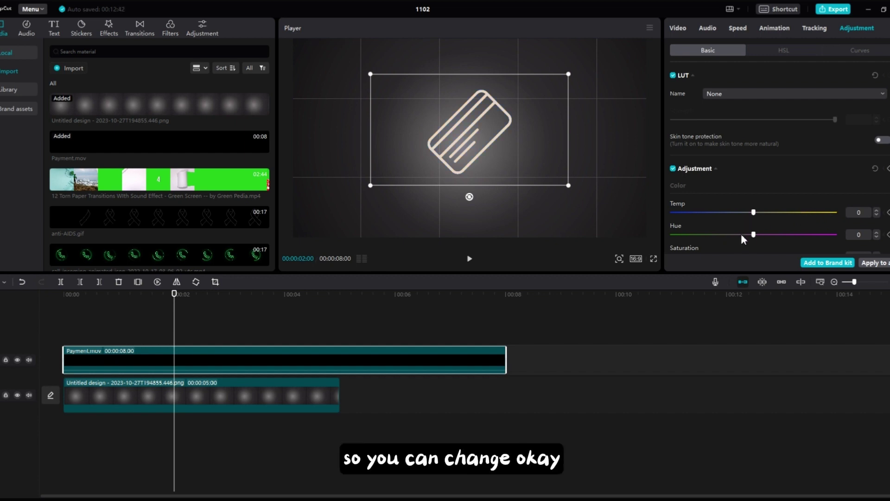
Look through the basic, HSL and curves colour adjustments of Payment.mov, and move the playhead to 00:00:04:24.
scroll(739, 228, "down", 1)
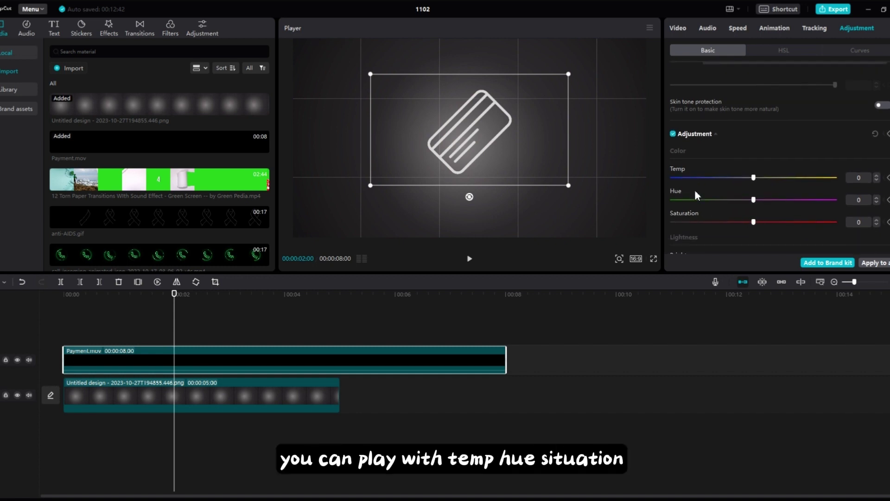
left_click(781, 49)
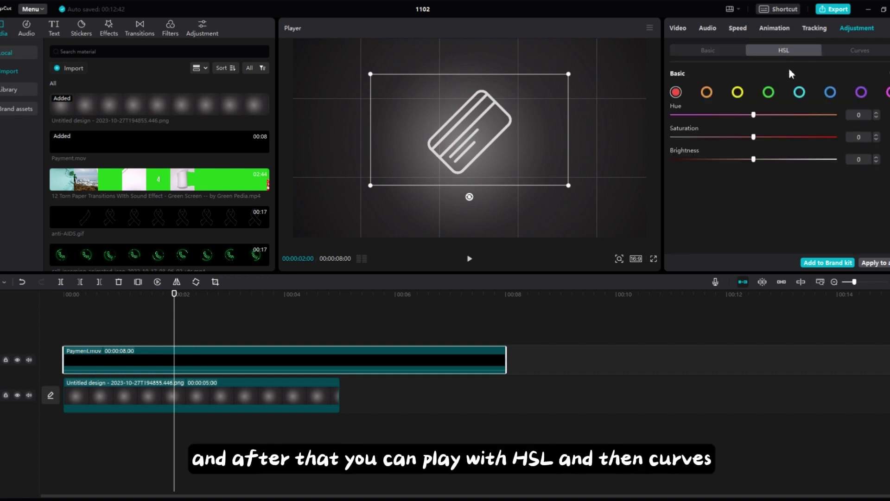
left_click(853, 51)
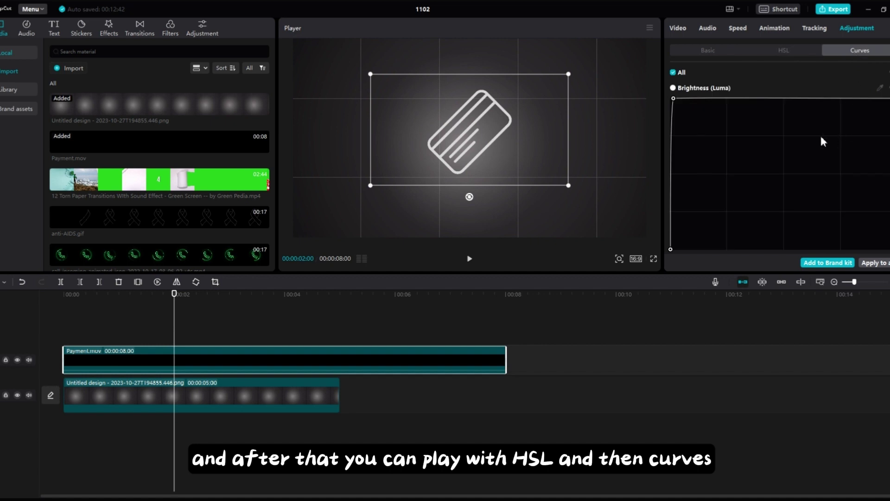
left_click(708, 50)
left_click(328, 303)
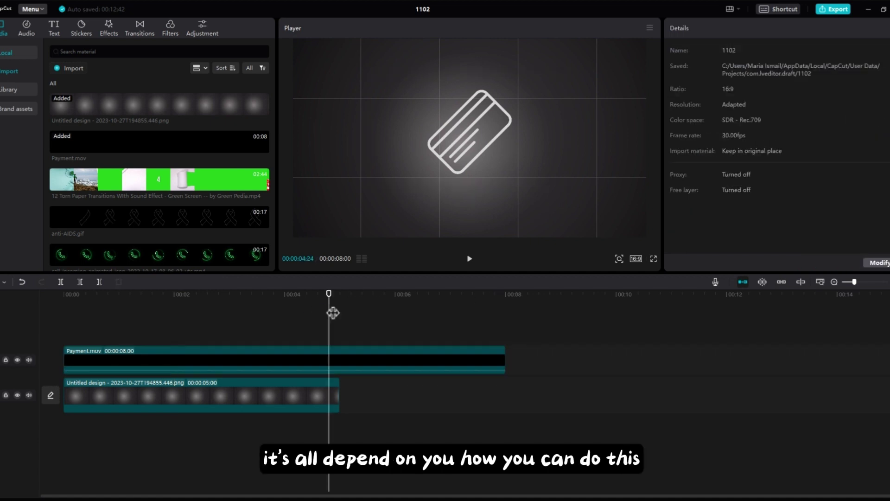
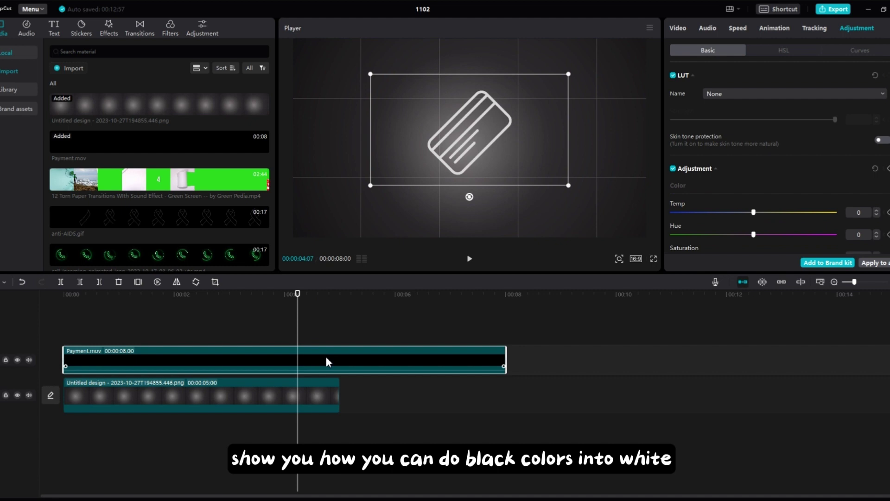
Delete Payment.mov from the timeline and place anti-AIDS.gif above the background image, aligned with the timeline's start.
key("Delete")
left_click(263, 223)
left_click_drag(393, 385, 113, 352)
left_click(122, 338)
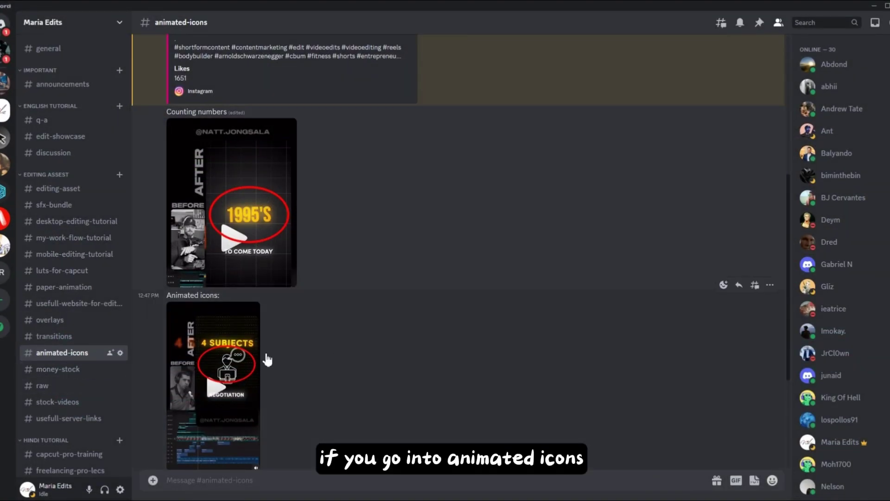
Open the shared Drive folder linked at the start of the animated-icons Discord channel, and return to CapCut.
scroll(414, 347, "up", 8)
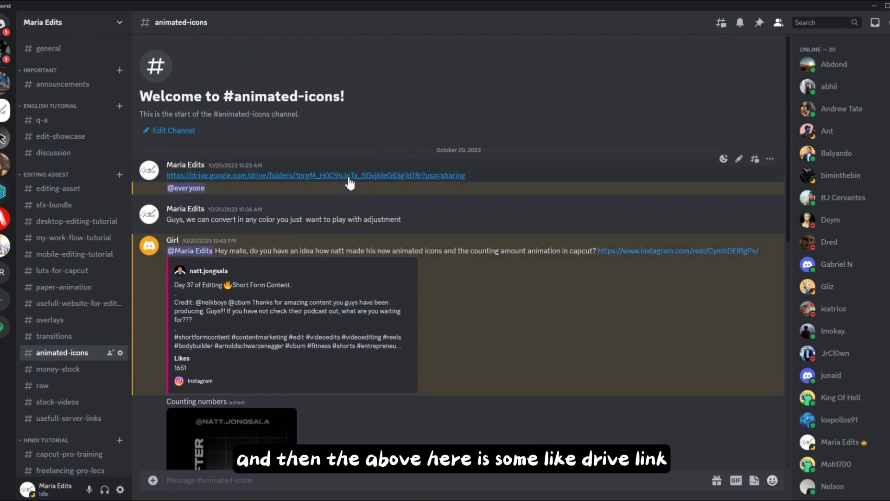
left_click(349, 183)
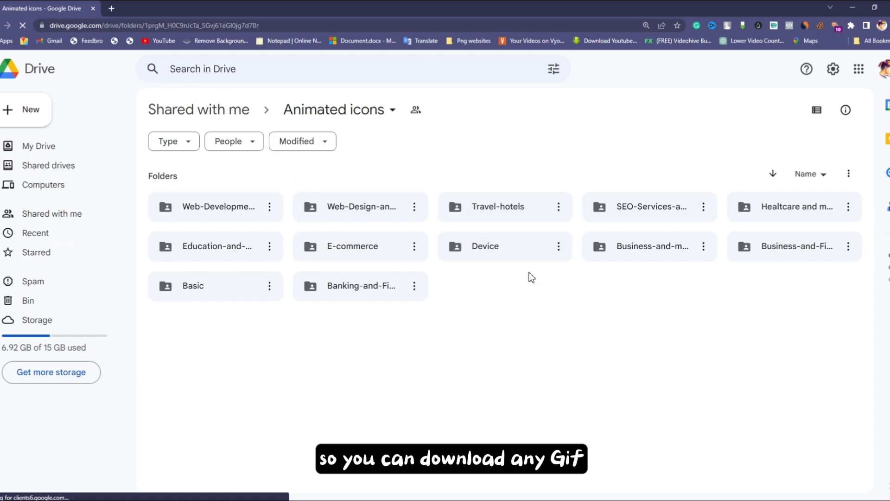
key("alt+Tab")
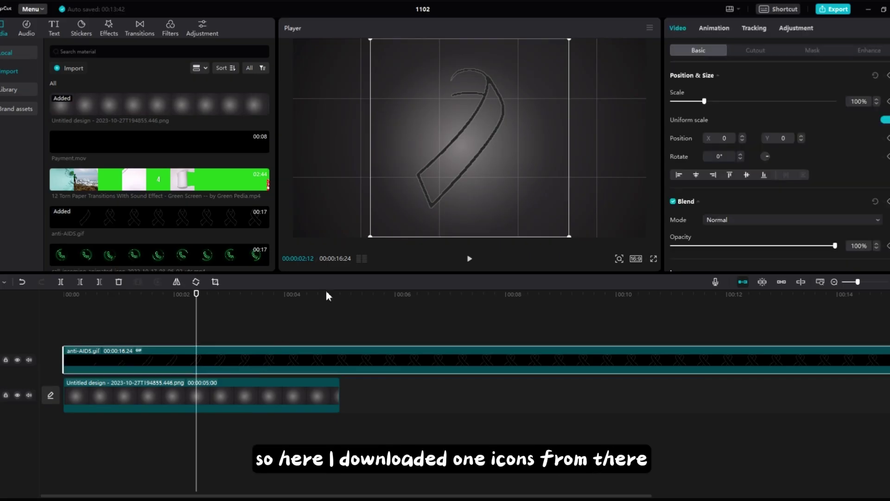
Scale anti-AIDS.gif down to 46% and replace the Untitled design background image with scan2.jpg.
left_click_drag(570, 235, 515, 183)
left_click(270, 395)
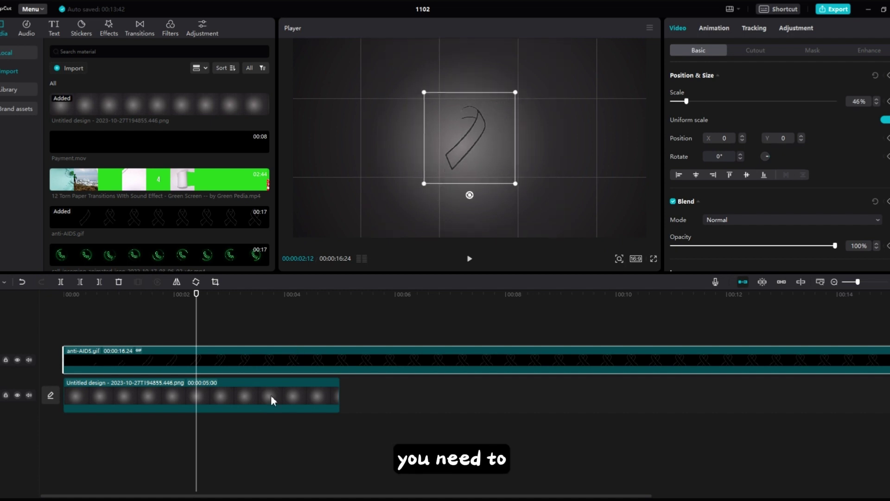
key("Delete")
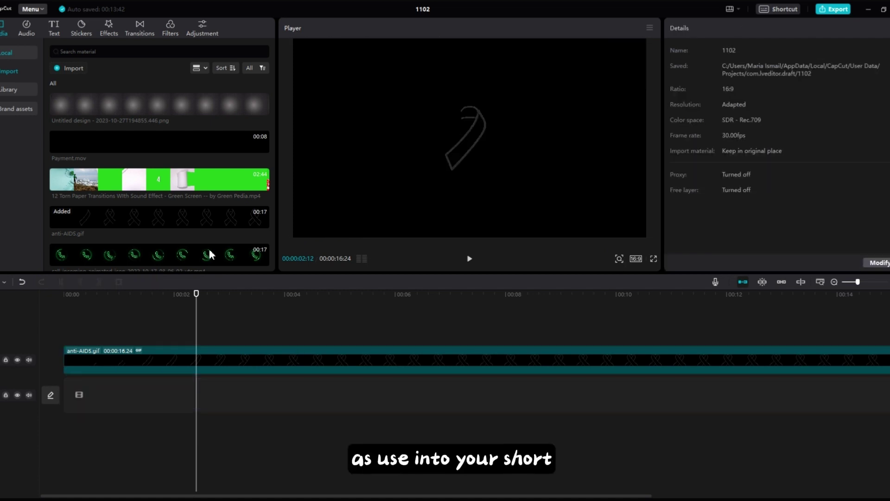
scroll(165, 174, "down", 3)
left_click_drag(158, 207, 262, 394)
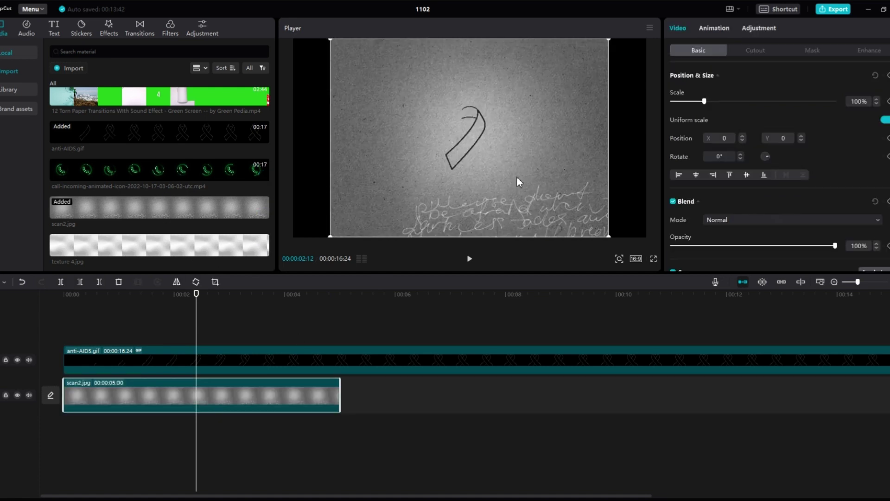
Set the project's aspect ratio to 9:16 and enlarge scan2.jpg to 354% so it fills the frame.
left_click(635, 259)
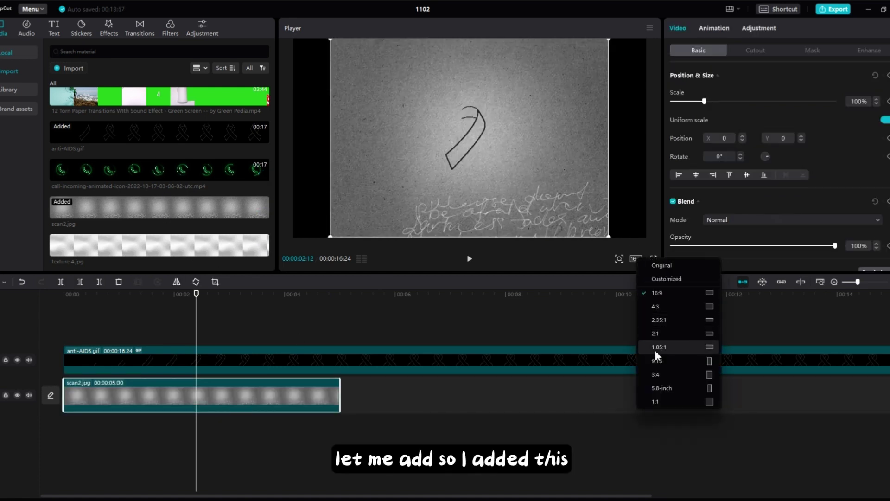
left_click(653, 338)
scroll(492, 116, "up", 10)
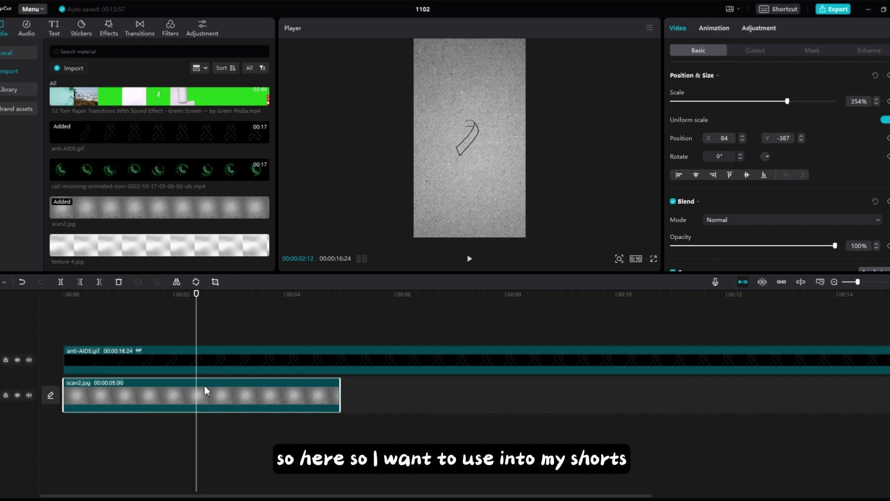
Scrub through the timeline to preview the black ribbon icon over scan2.jpg, and return the playhead to the start.
left_click(100, 320)
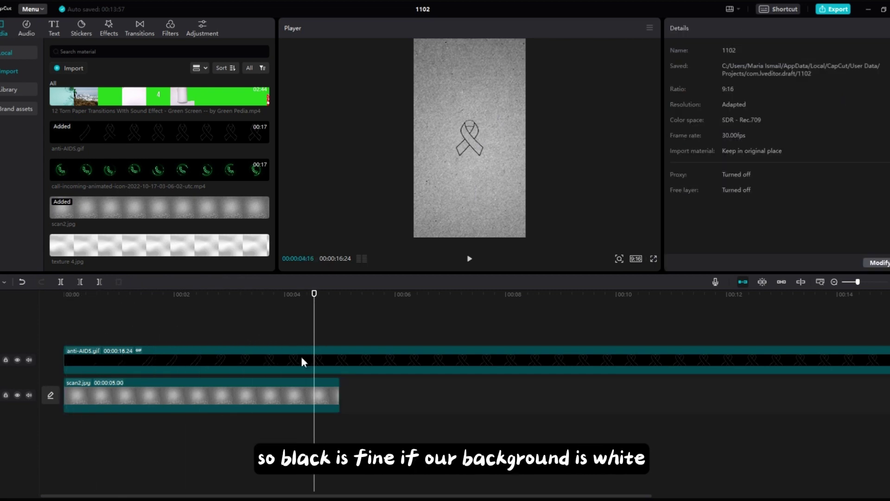
left_click(227, 390)
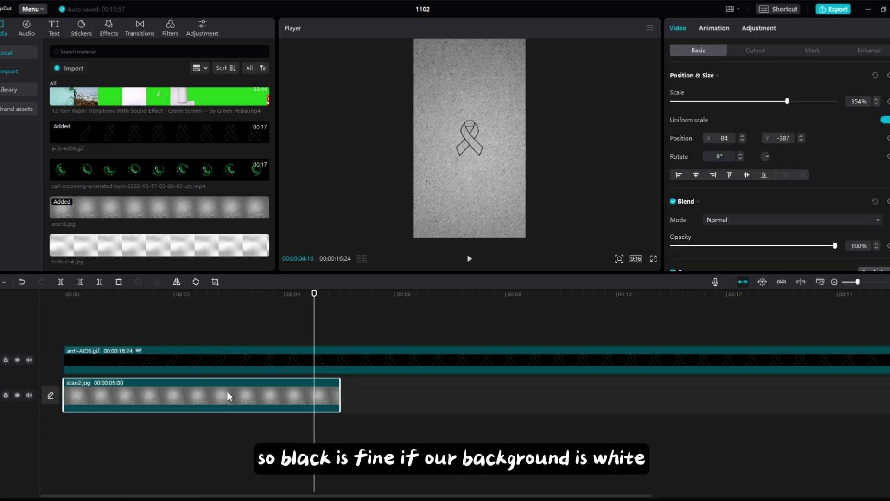
left_click(190, 335)
left_click_drag(195, 345, 15, 334)
Delete scan2.jpg from the timeline and preview the ribbon icon over the black canvas at 00:00:01:10.
left_click(125, 400)
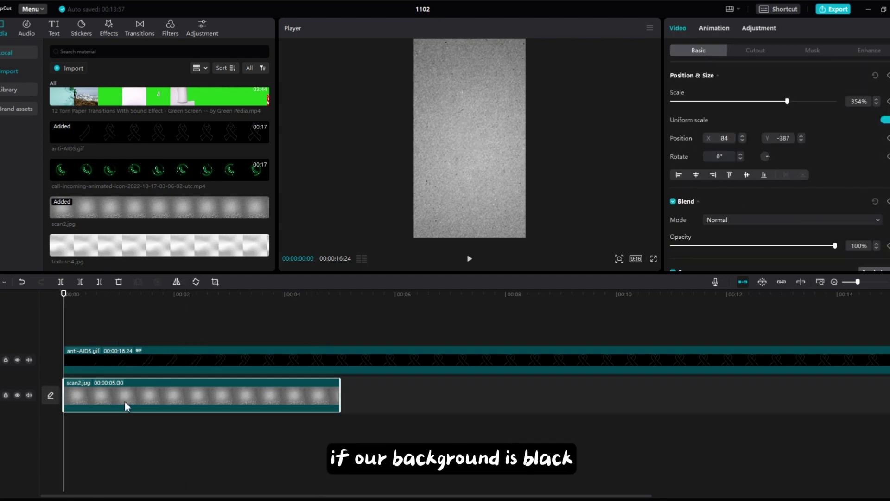
key("Delete")
left_click(153, 352)
mouse_move(153, 352)
left_mouse_down()
mouse_move(143, 361)
mouse_move(160, 347)
left_mouse_up()
left_click(137, 340)
Raise the Brightness (Luma) curve of anti-AIDS.gif to its maximum with the playhead at 00:00:05:14.
left_click(167, 360)
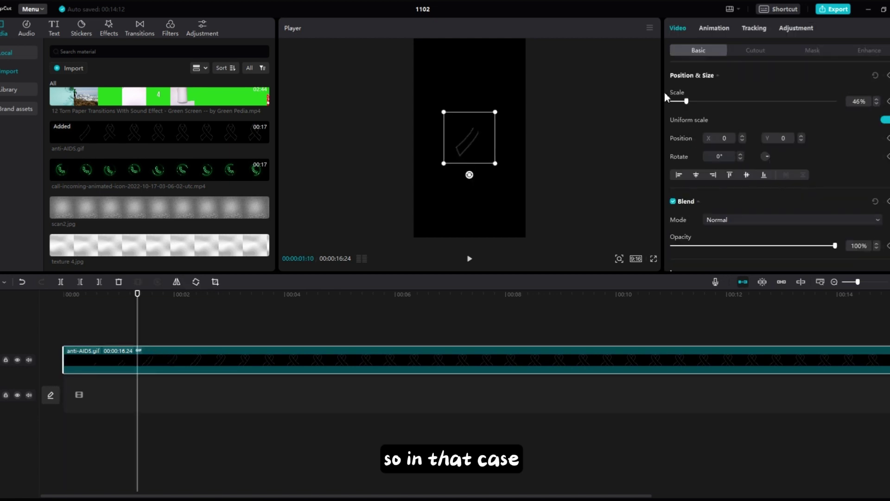
left_click(789, 29)
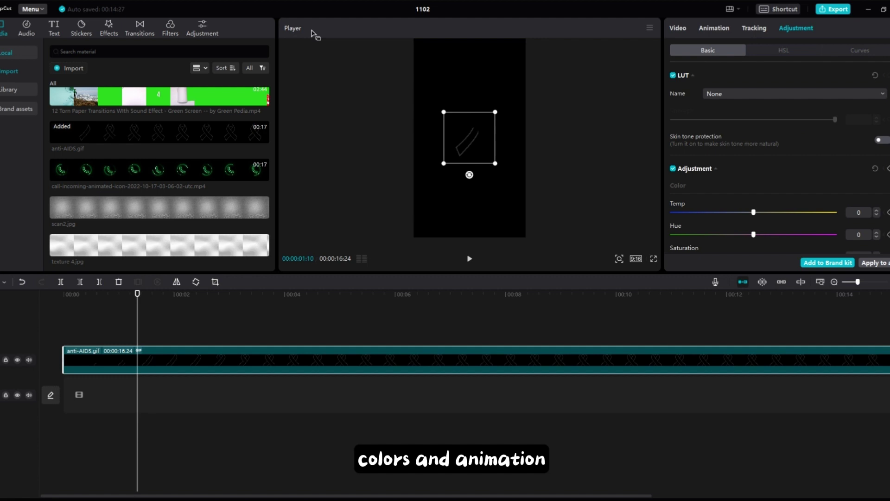
left_click(324, 329)
left_click_drag(324, 329, 266, 350)
left_click(282, 358)
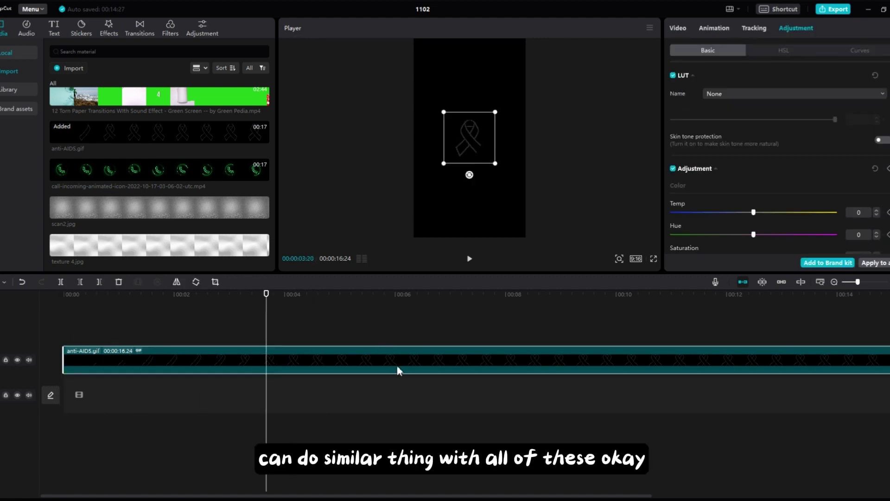
left_click(365, 348)
left_click(851, 51)
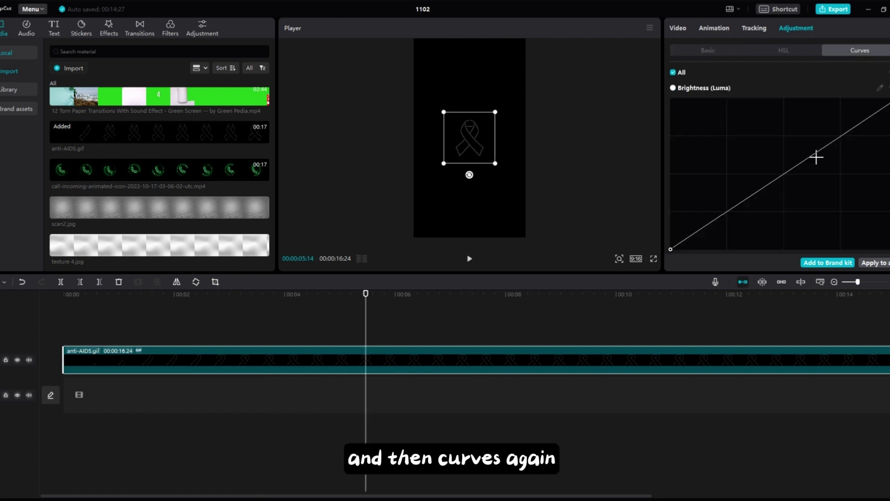
left_click_drag(791, 171, 652, 99)
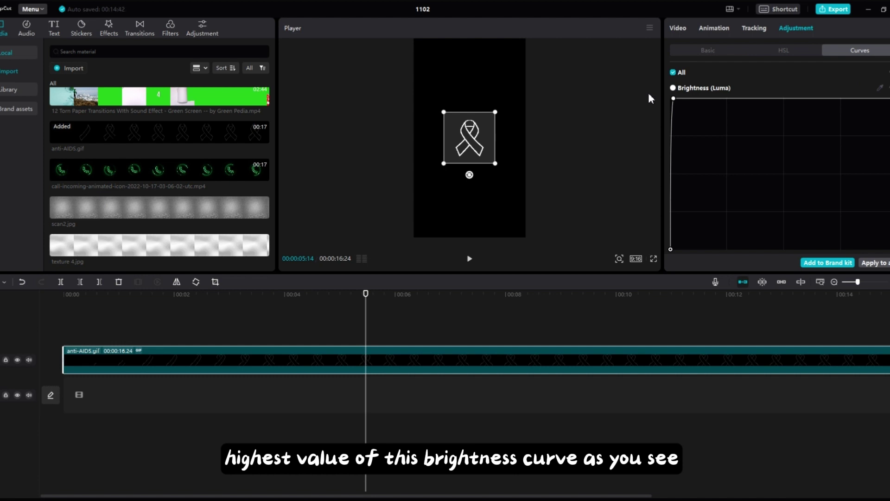
left_click(502, 197)
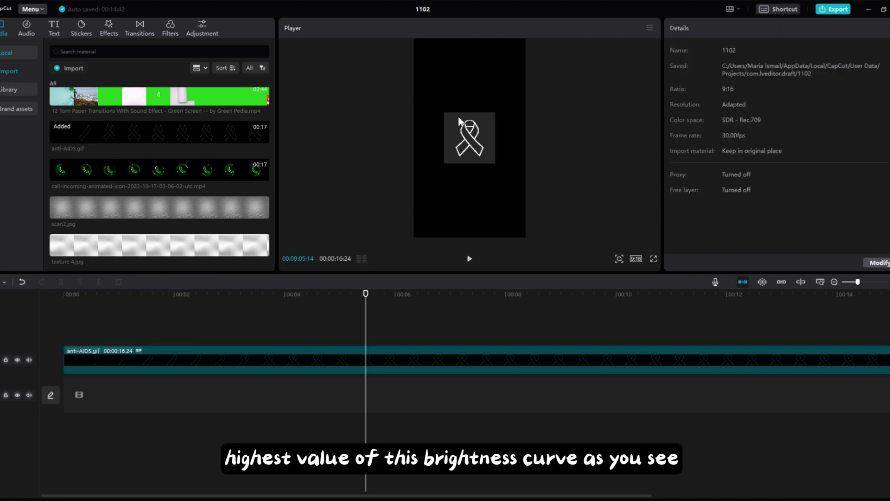
Set the basic Brightness of anti-AIDS.gif to 50 and play the clip from about the three-second mark.
left_click(430, 359)
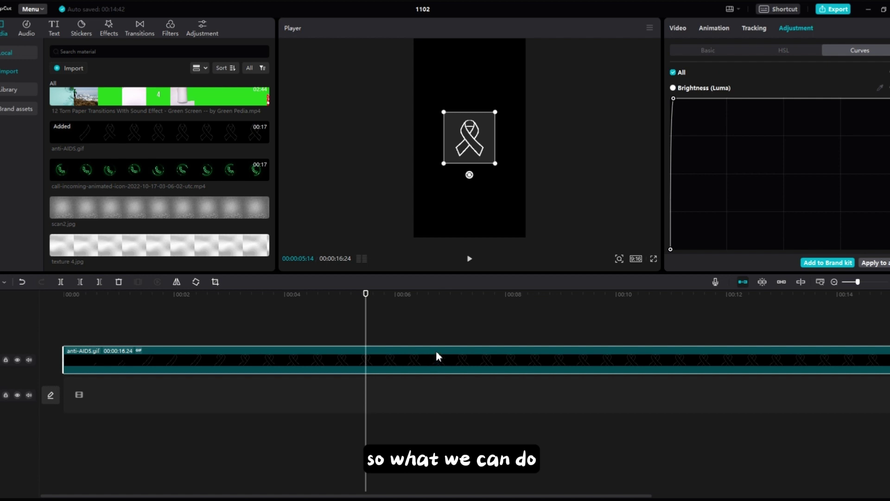
left_click(702, 51)
scroll(777, 158, "down", 5)
scroll(776, 152, "down", 2)
scroll(752, 127, "up", 3)
left_click_drag(753, 86, 824, 96)
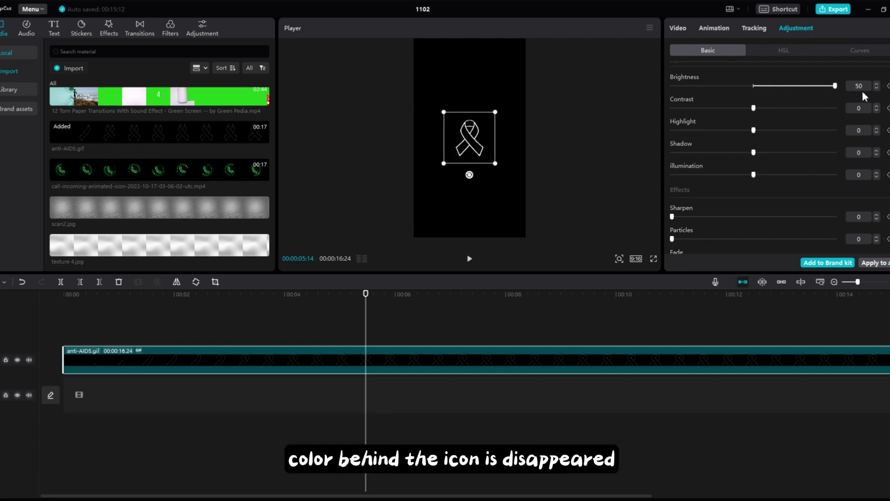
left_click(229, 313)
key("space")
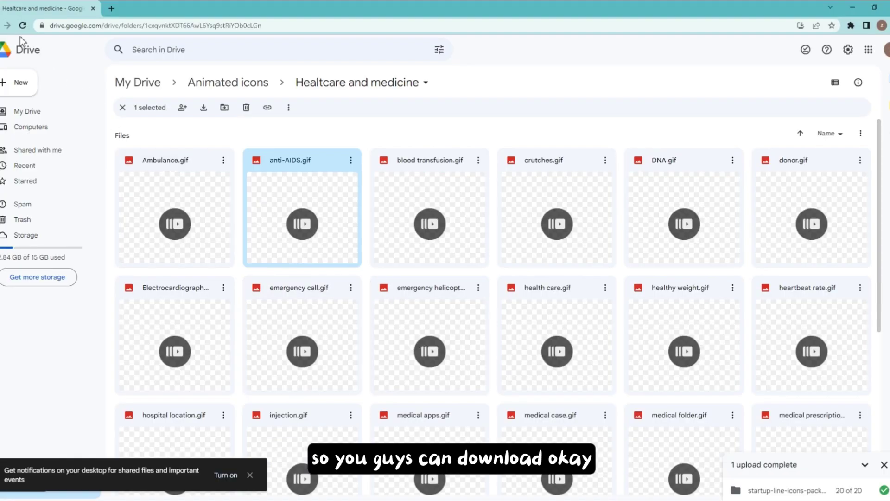
Switch to Google Drive, go up to My Drive, and look through the Startup Line Icons Pack inside the startup-line-icons-pack folder.
left_click(7, 25)
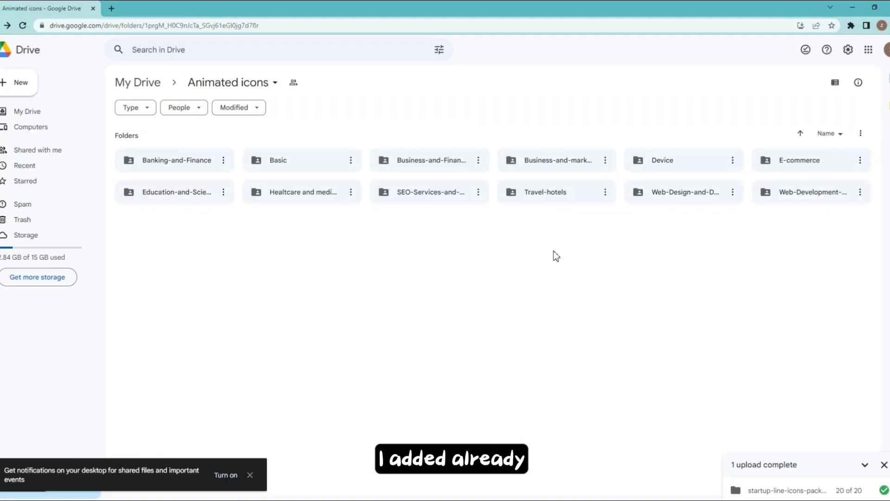
left_click(7, 25)
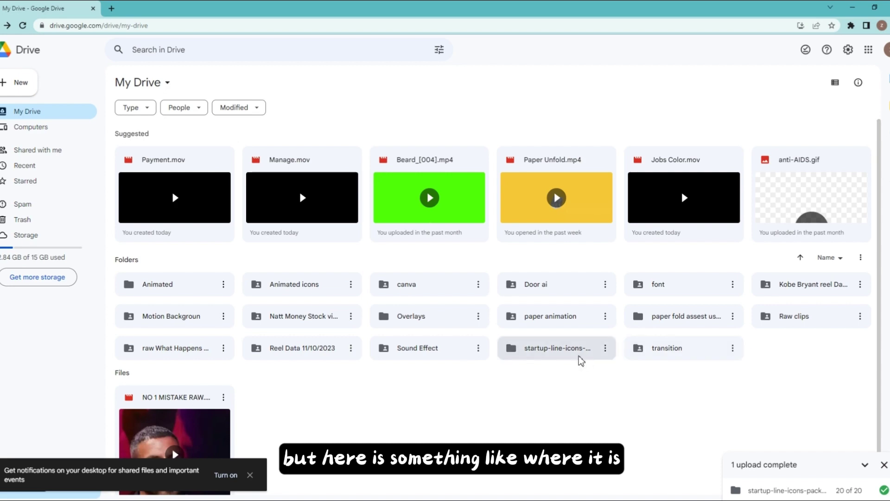
double_click(546, 352)
double_click(184, 169)
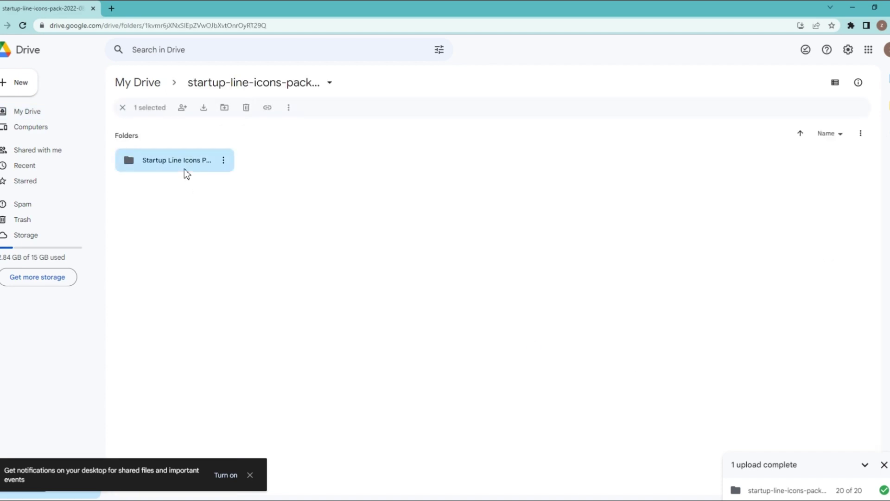
scroll(505, 350, "down", 4)
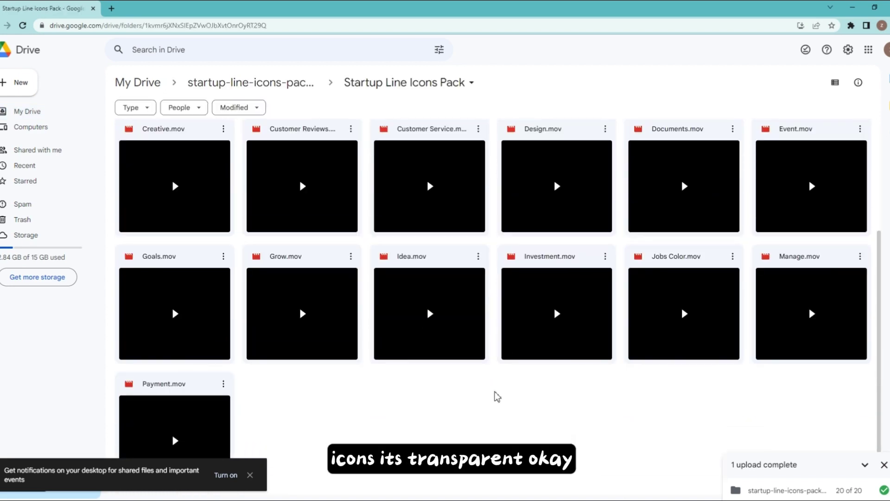
scroll(496, 394, "up", 4)
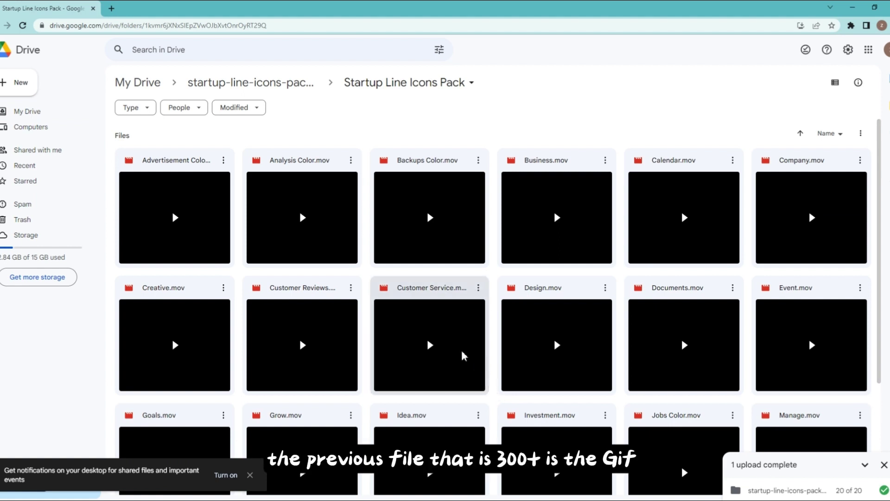
From My Drive, share the startup-line-icons-pack folder with anyone who has the link and copy its link.
left_click(4, 26)
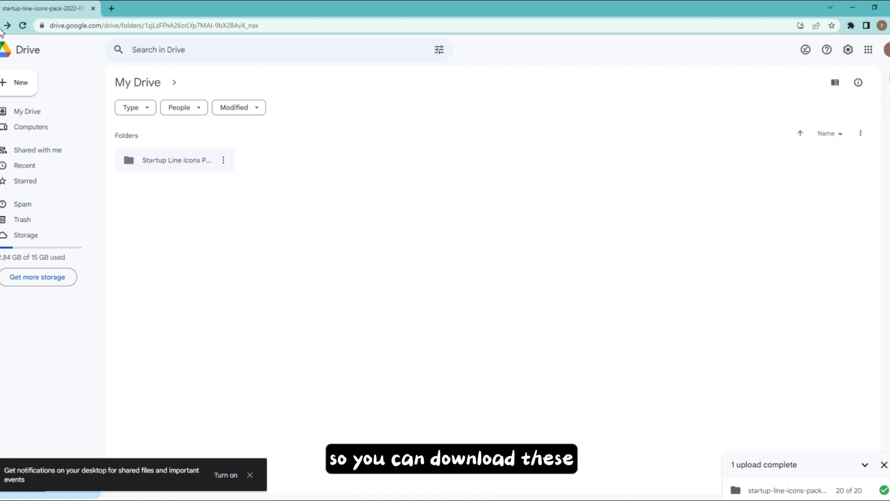
left_click(4, 28)
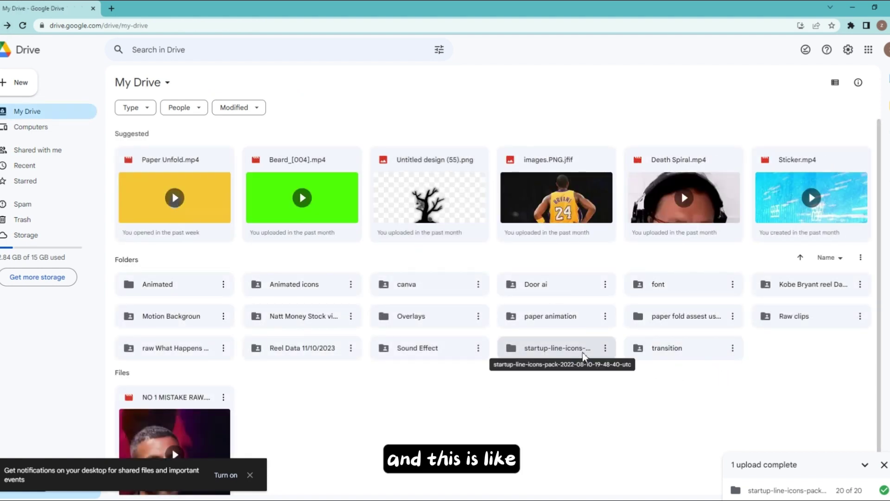
left_click(605, 348)
mouse_move(641, 434)
left_click(564, 431)
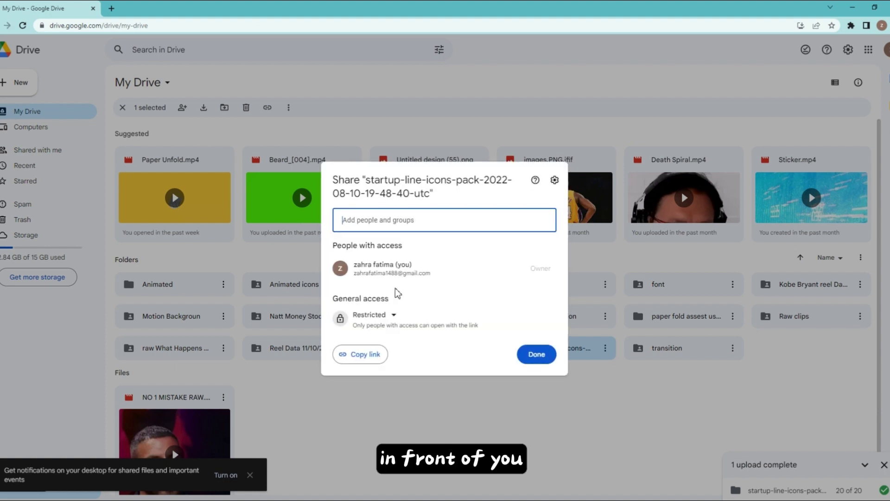
left_click(379, 317)
left_click(389, 354)
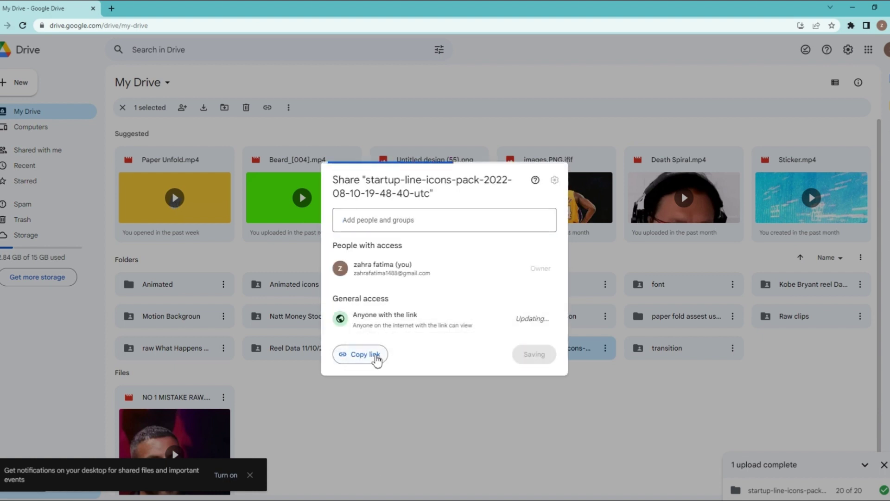
left_click(373, 355)
left_click(536, 354)
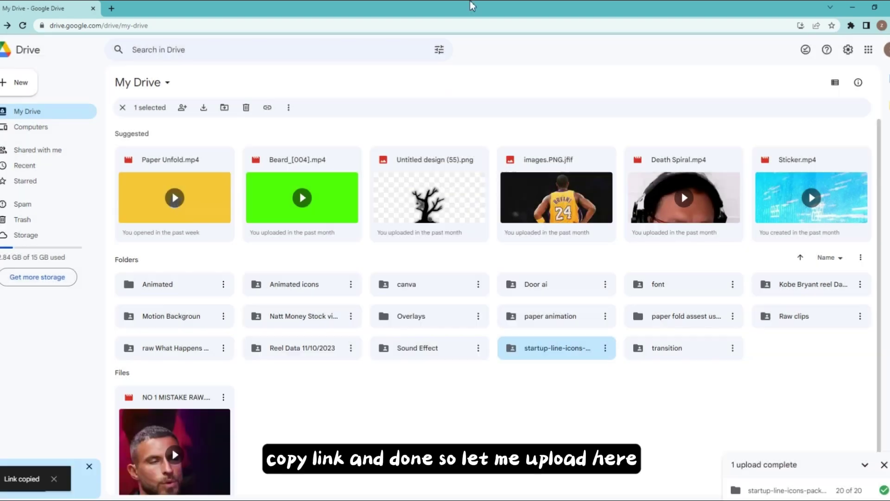
Switch to Discord and post the copied folder link in #animated-icons under the bold heading "Lines icons".
key("alt+Tab")
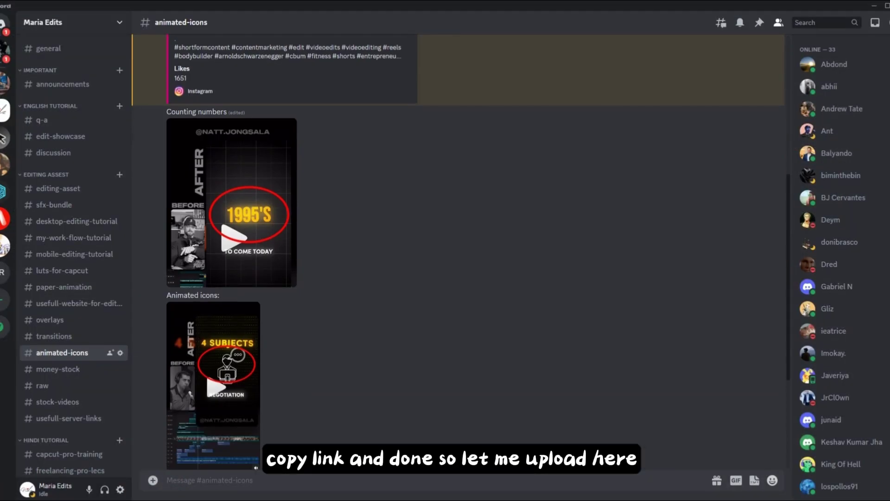
key("ctrl+v")
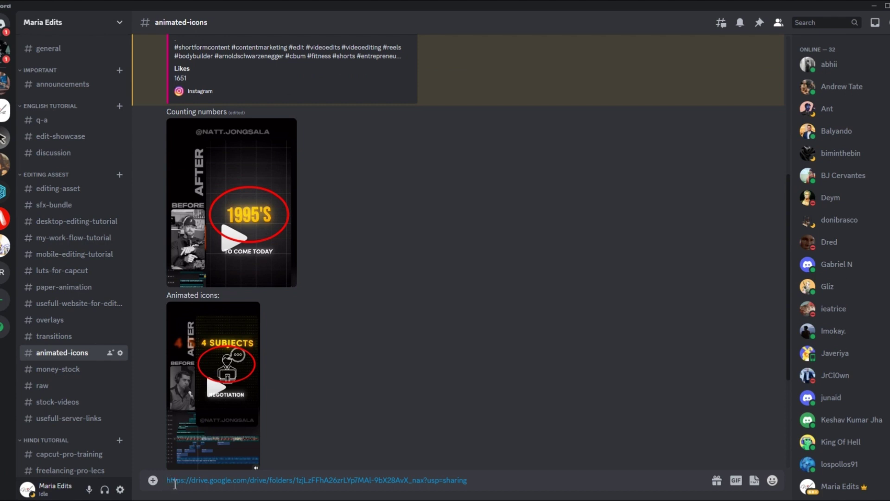
key("Home")
key("shift+Return")
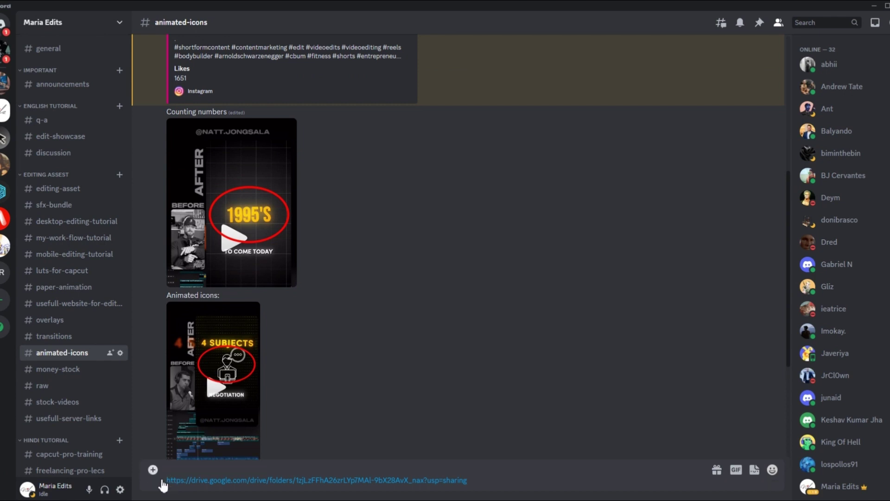
type("Lines")
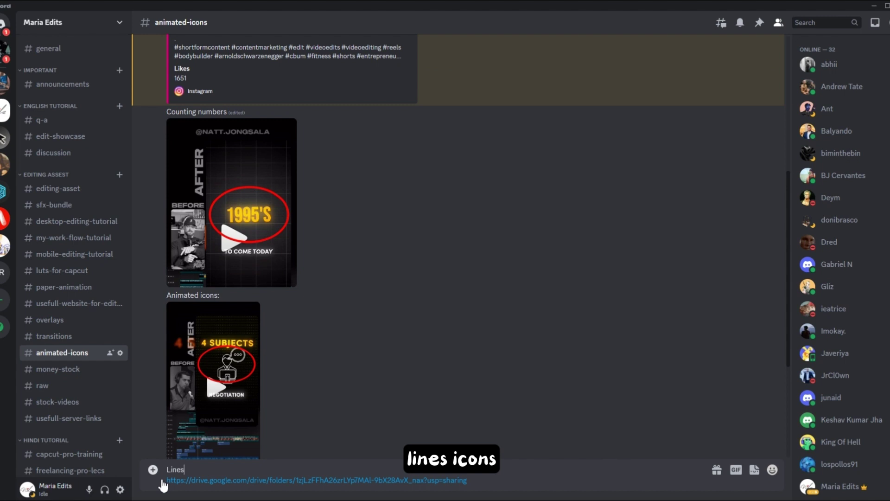
type(" icons**")
key("Return")
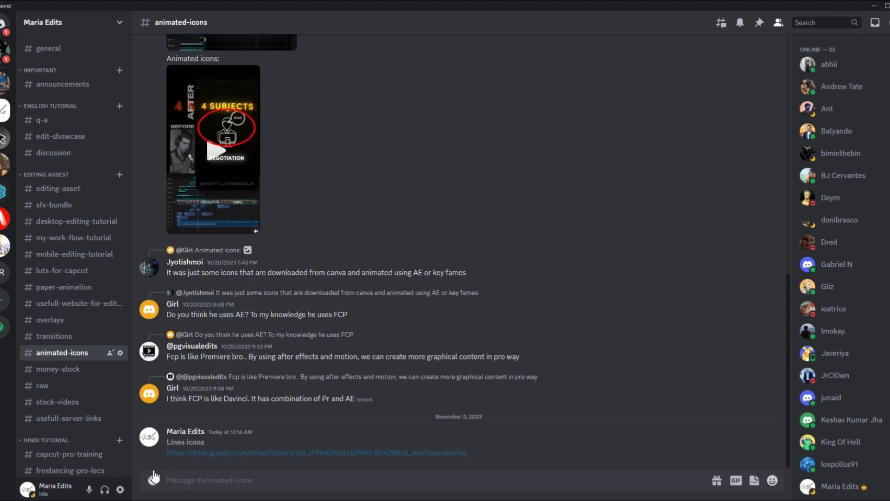
Review the #animated-icons channel from its first shared Drive link to the newest post, and return to CapCut.
scroll(367, 366, "up", 6)
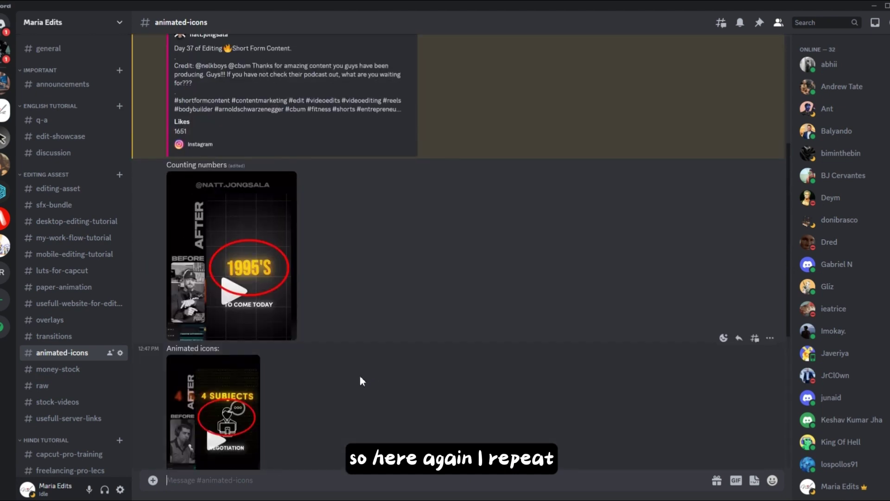
scroll(359, 376, "up", 5)
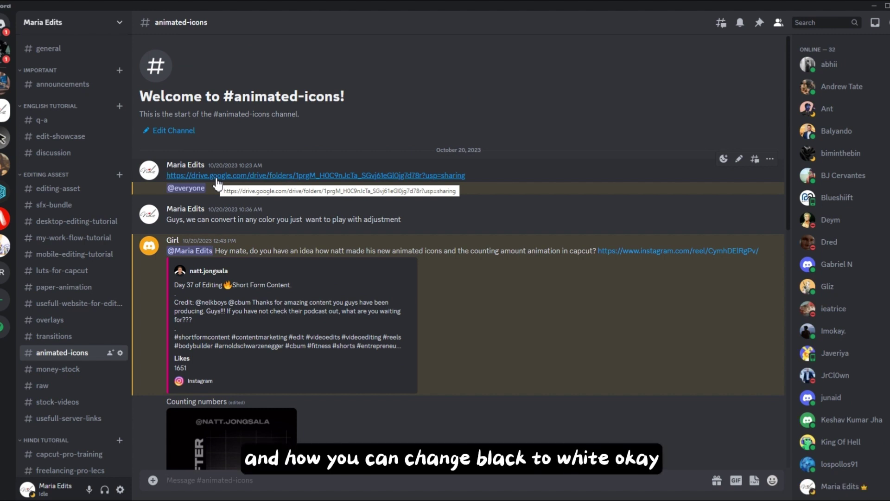
scroll(372, 368, "down", 10)
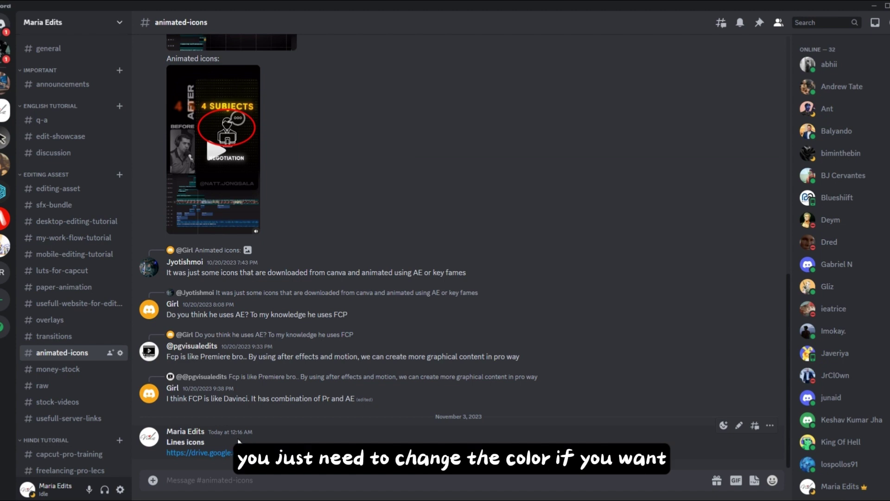
left_click(870, 6)
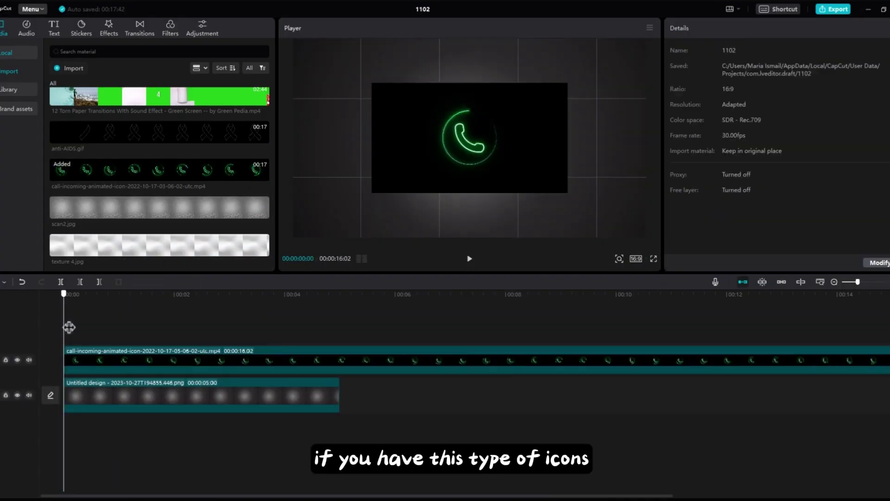
Set the blend mode of the call-incoming-animated-icon clip to Screen with the playhead at 00:00:03:03.
left_click_drag(69, 353, 234, 355)
left_click(256, 360)
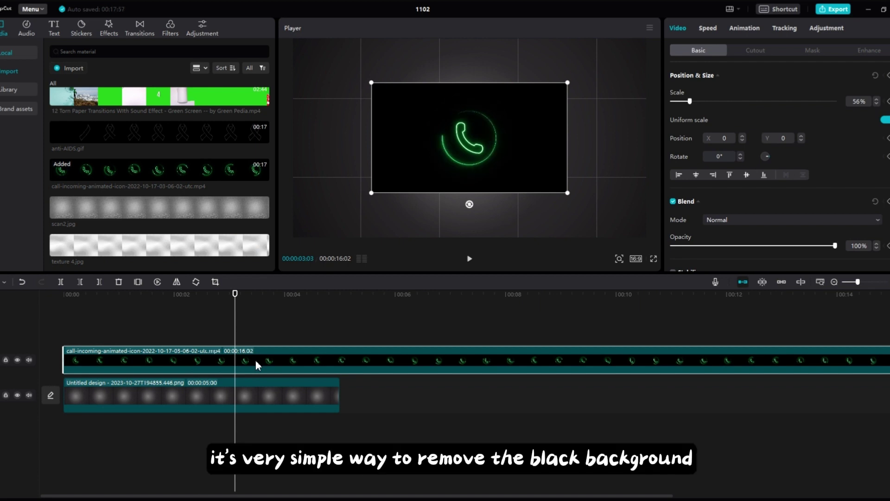
left_click(742, 220)
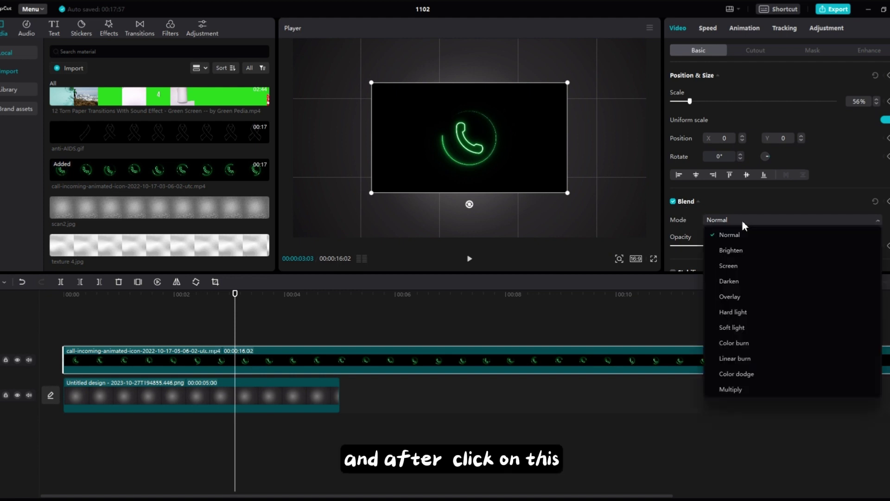
left_click(733, 267)
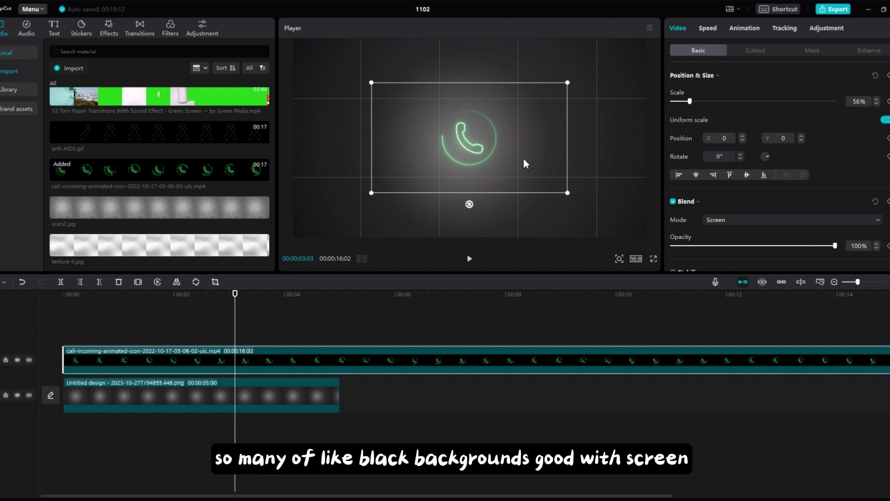
Scale the call icon clip to 38%, place the icon in the frame's upper-left corner, and preview it from the start.
left_click_drag(377, 183, 353, 207)
left_click(45, 302)
key("space")
key("space")
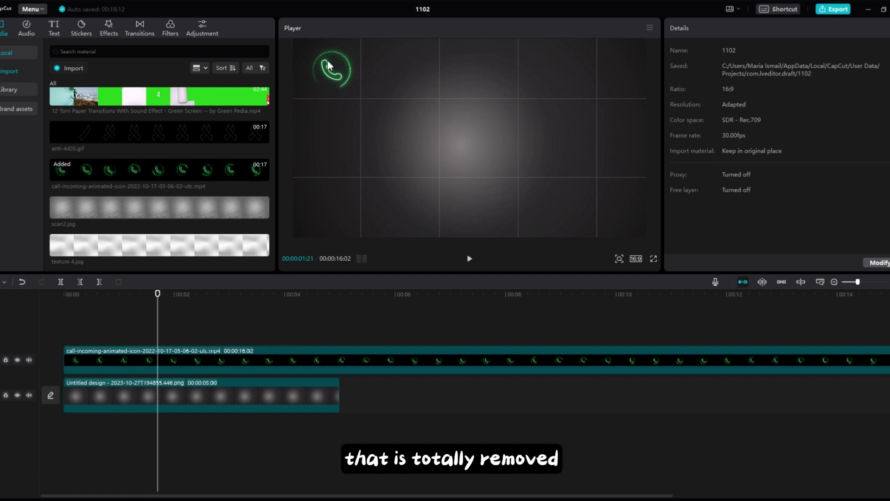
Move the call icon near the frame's centre at X -150, Y -55, play it, and delete its clip from the timeline.
left_click(327, 65)
key("space")
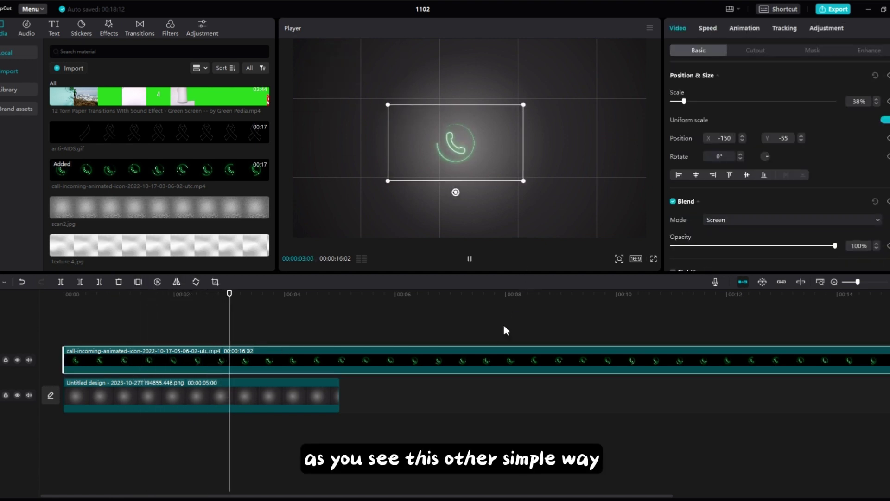
key("Delete")
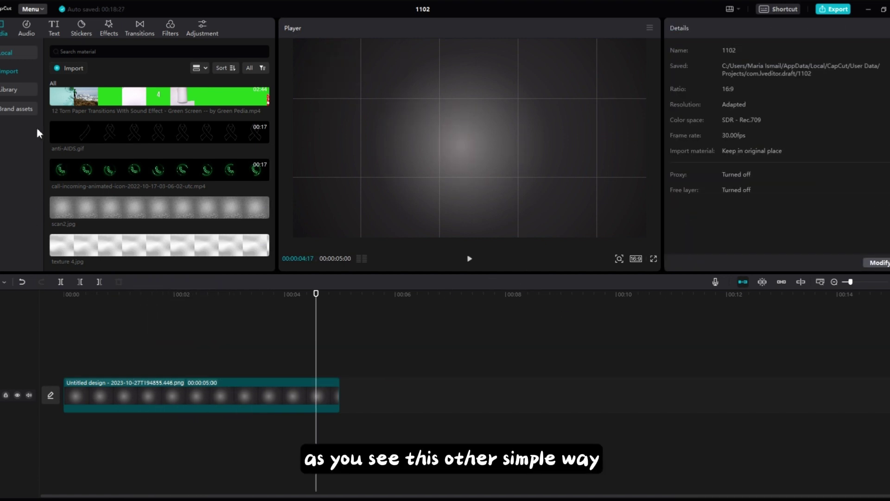
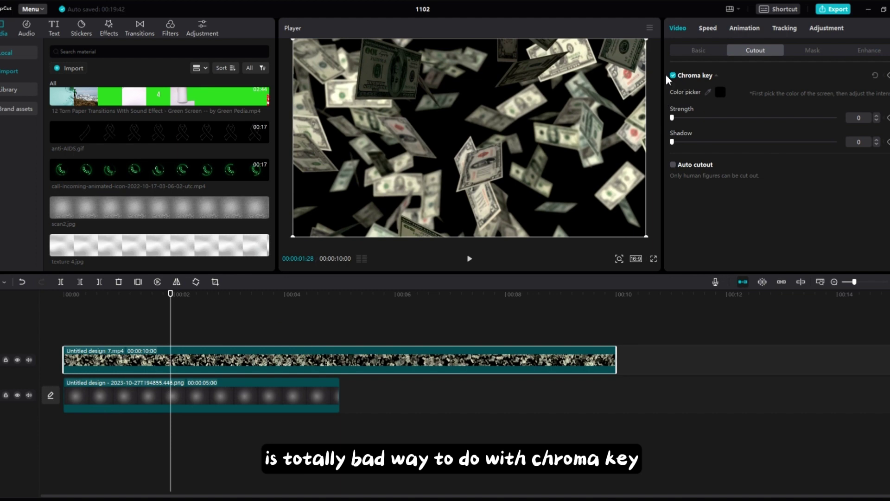
Turn off Chroma key for Untitled design 7.mp4 and open its list of blend modes.
left_click(672, 75)
left_click(691, 51)
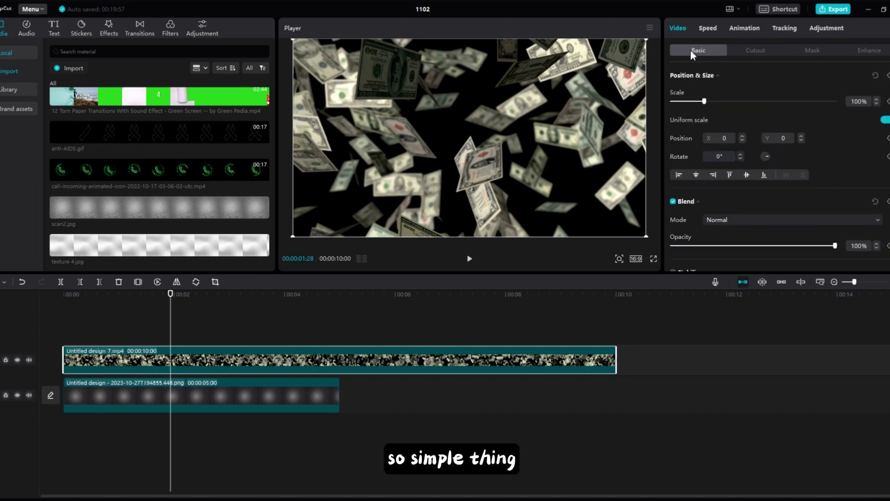
left_click(718, 218)
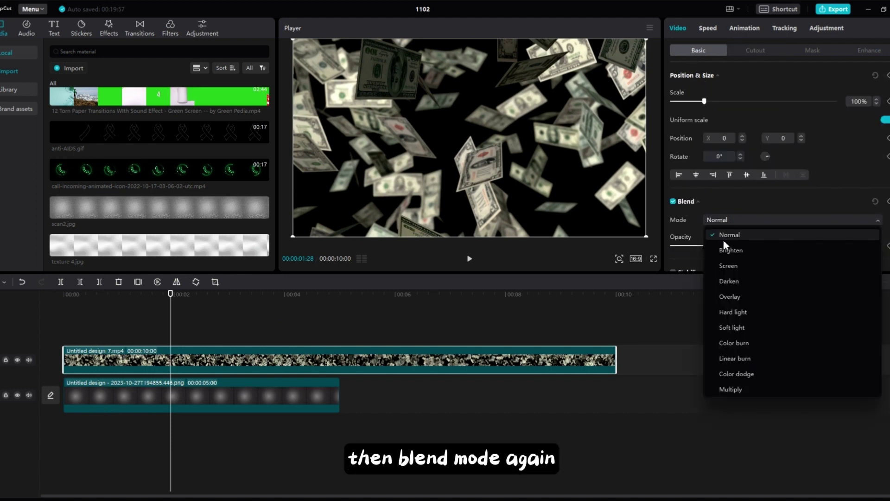
Examine the blend modes available for the background image and for the falling-money clip above it.
left_click(244, 394)
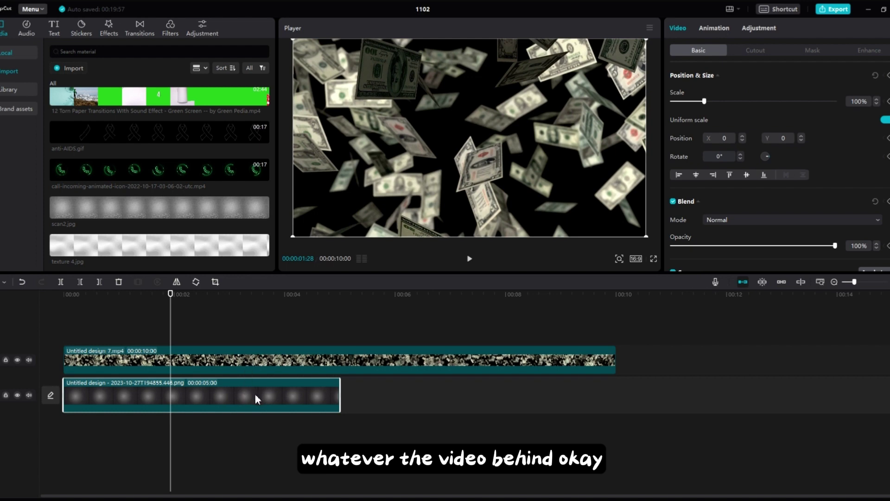
left_click(725, 220)
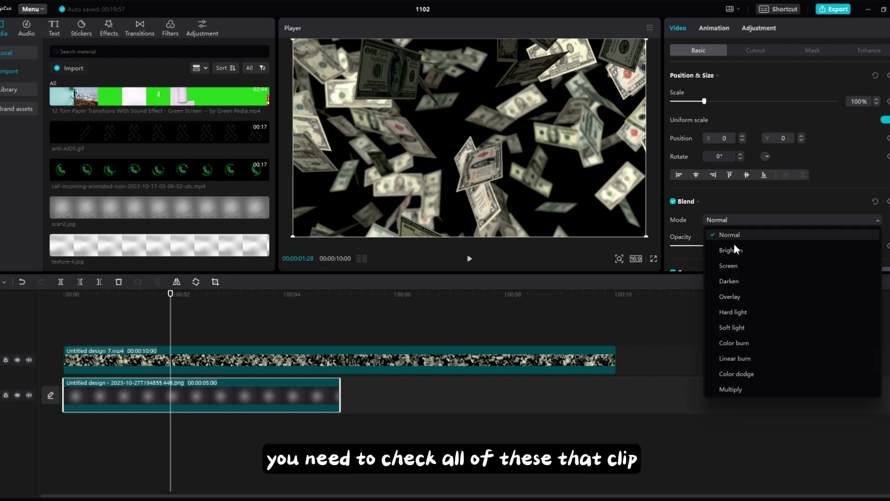
left_click(223, 361)
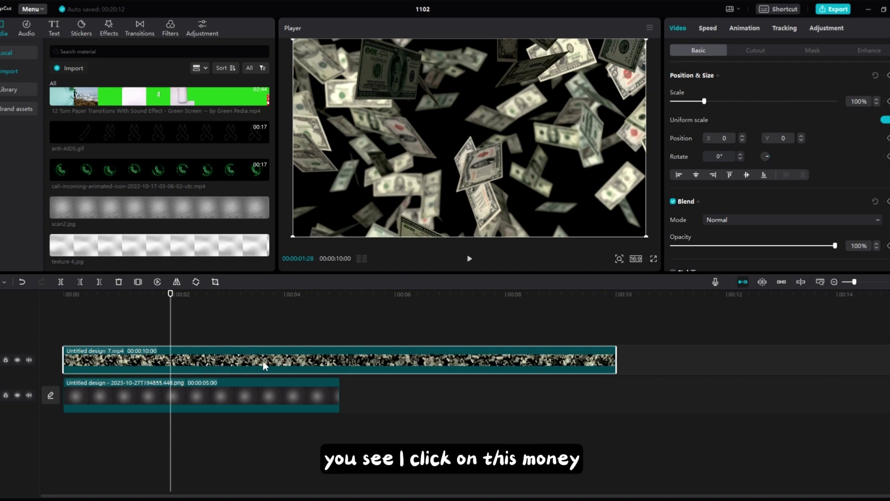
left_click(736, 217)
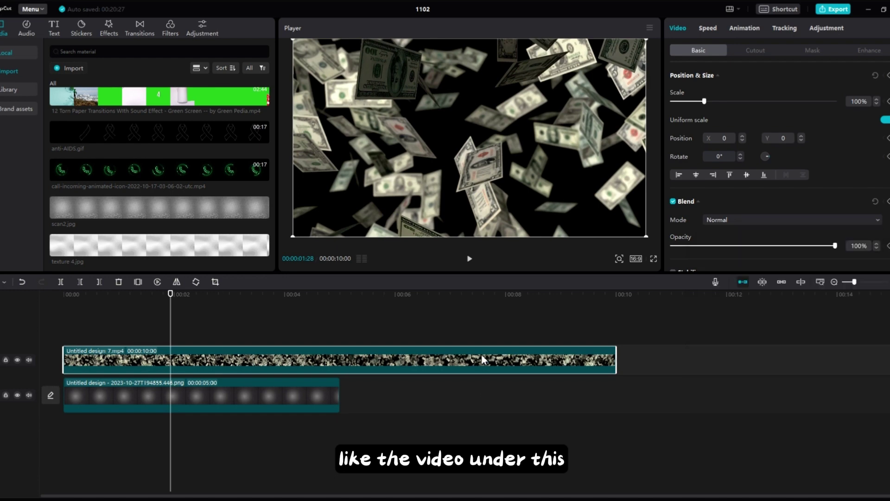
Set the blend mode of the falling-money clip Untitled design 7.mp4 to Screen.
left_click(221, 335)
left_click(183, 319)
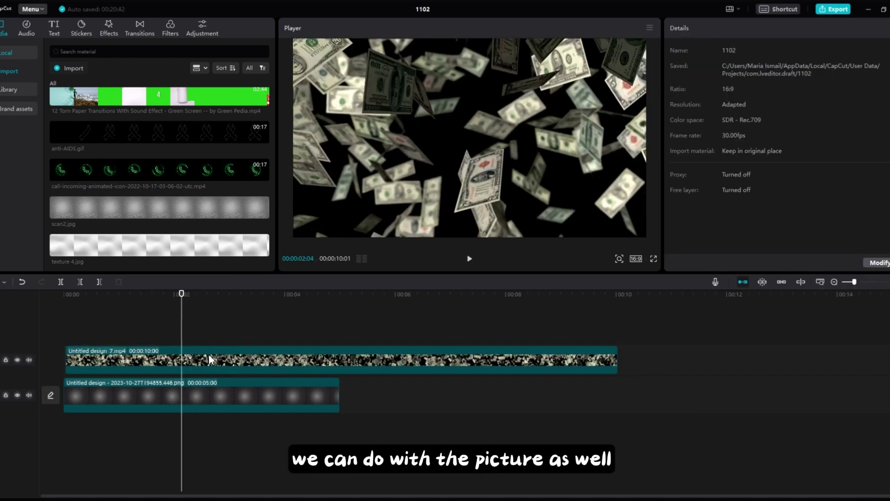
left_click(210, 359)
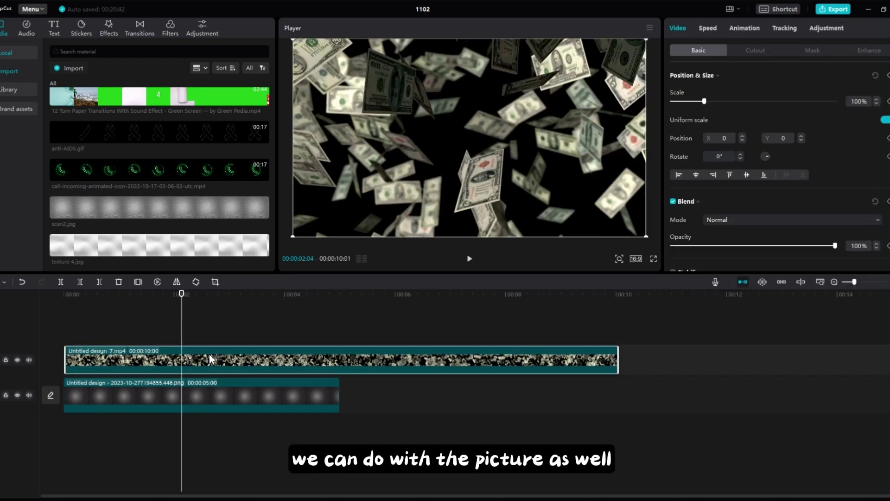
left_click(747, 221)
left_click(728, 268)
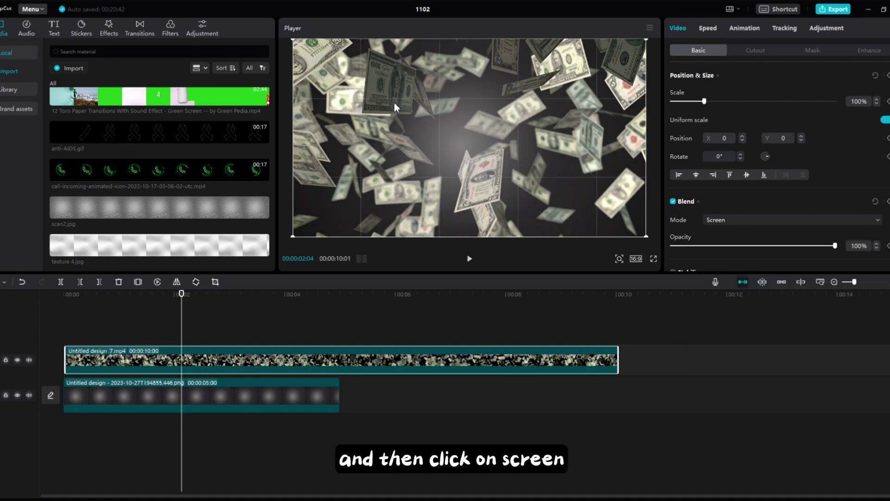
Preview the falling money over the background image from the start of the timeline.
left_click(60, 311)
key("space")
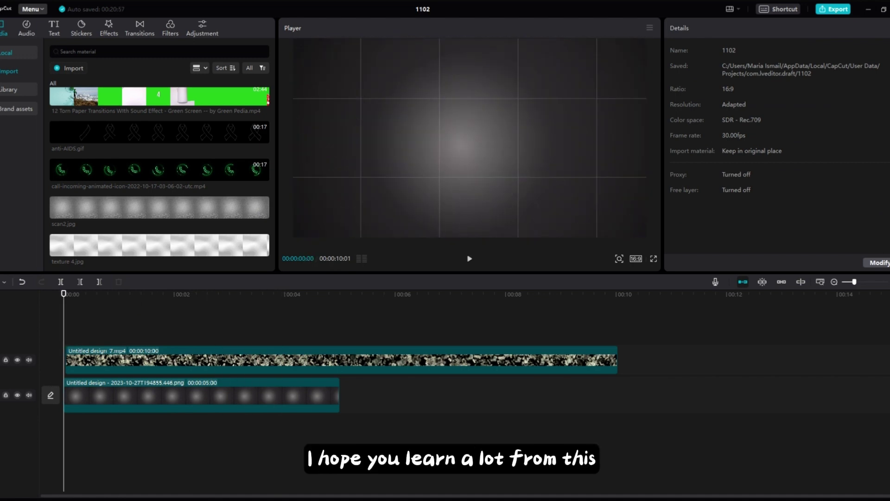
key("space")
key("space")
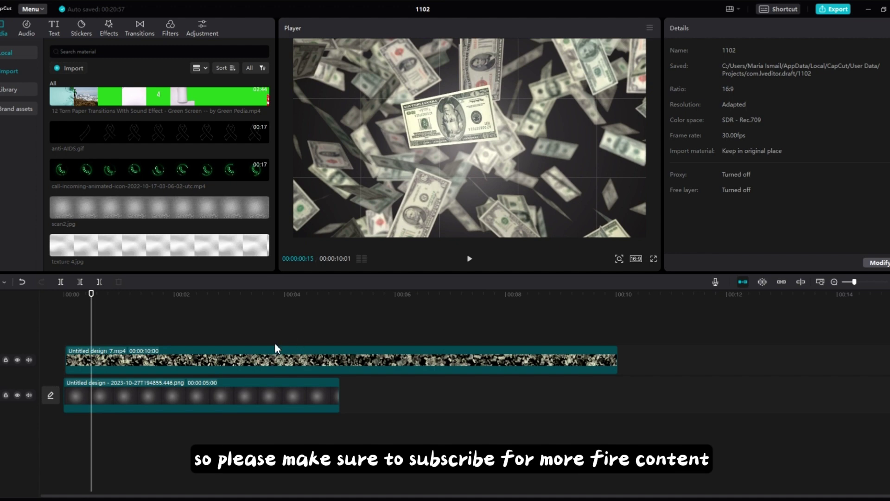
Delete the falling-money clip Untitled design 7.mp4 from the timeline.
left_click(163, 363)
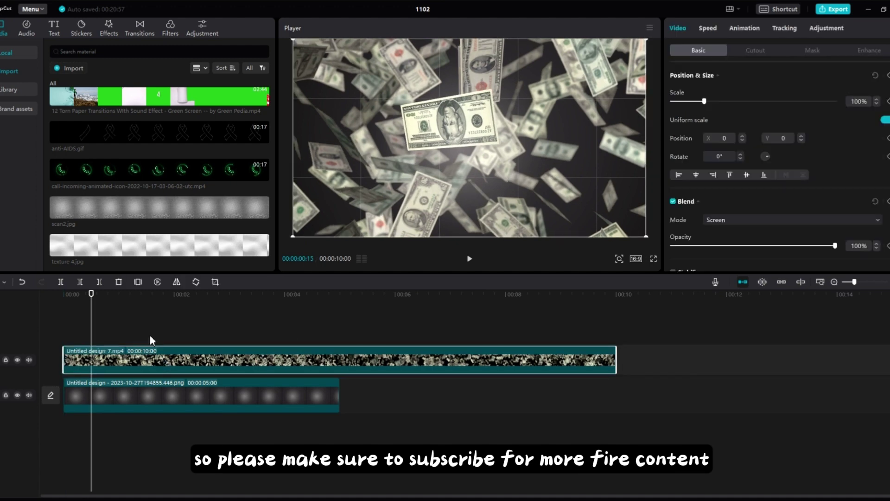
left_click(149, 335)
left_click(172, 367)
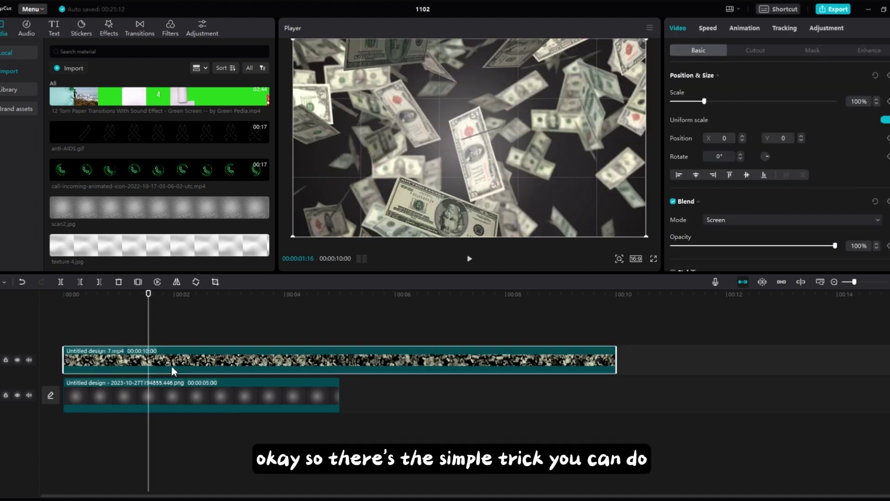
key("Delete")
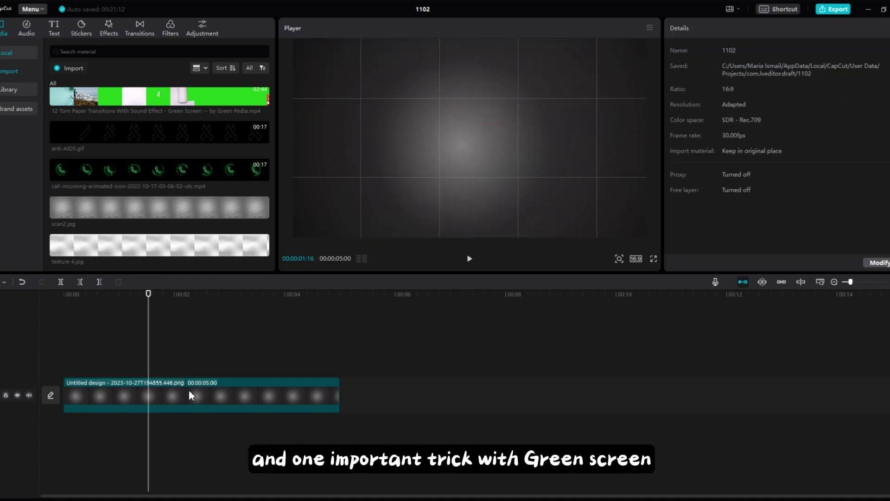
left_click(194, 397)
key("Delete")
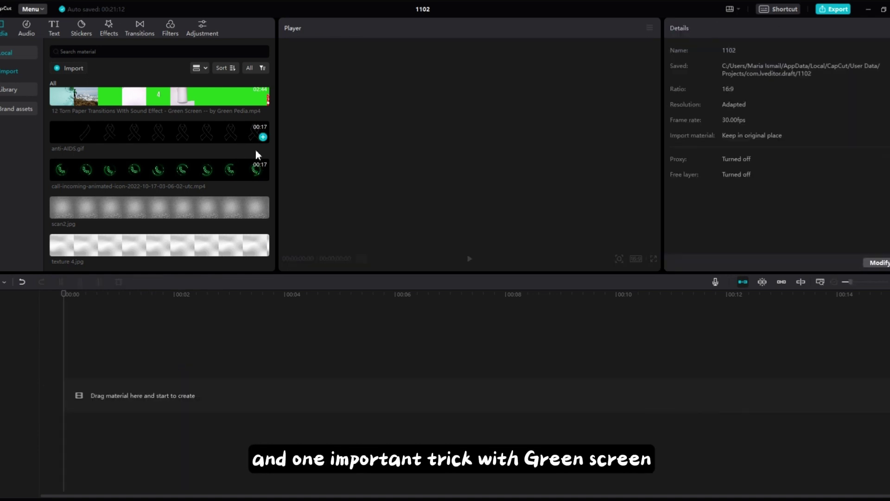
key("ctrl+z")
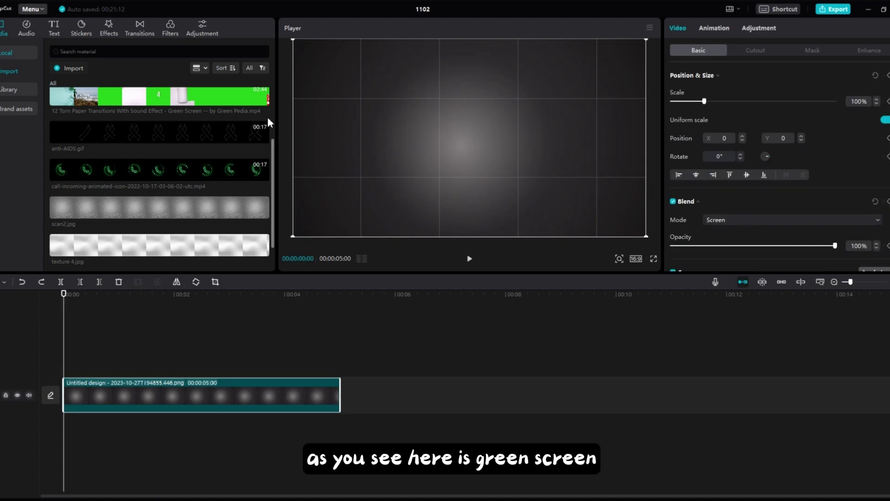
Add the 12 Torn Paper Transitions green-screen video to a track above the background image.
left_click(263, 100)
left_click_drag(217, 394, 197, 359)
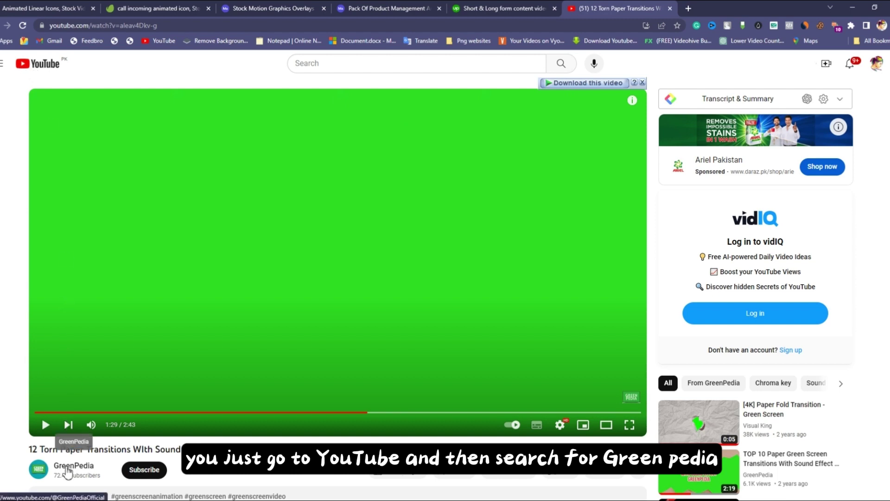
On YouTube, open the GreenPedia channel from the torn-paper transitions video and look through its home page.
scroll(211, 386, "down", 5)
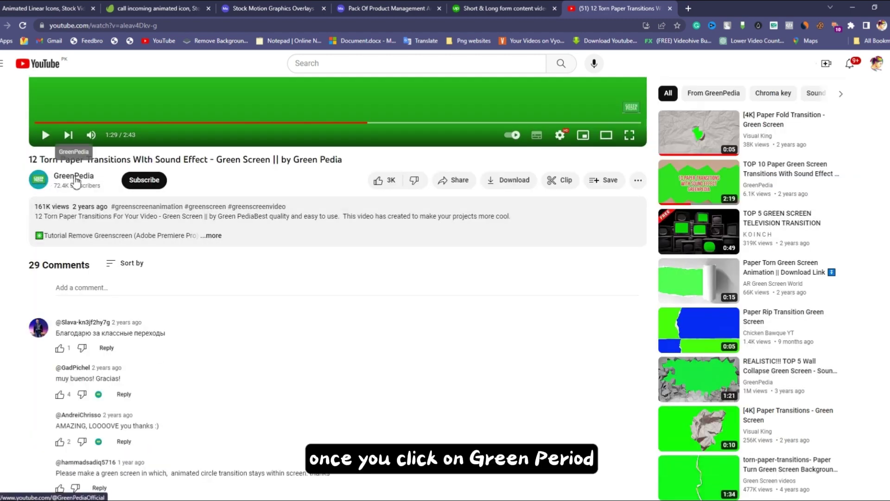
left_click(74, 176)
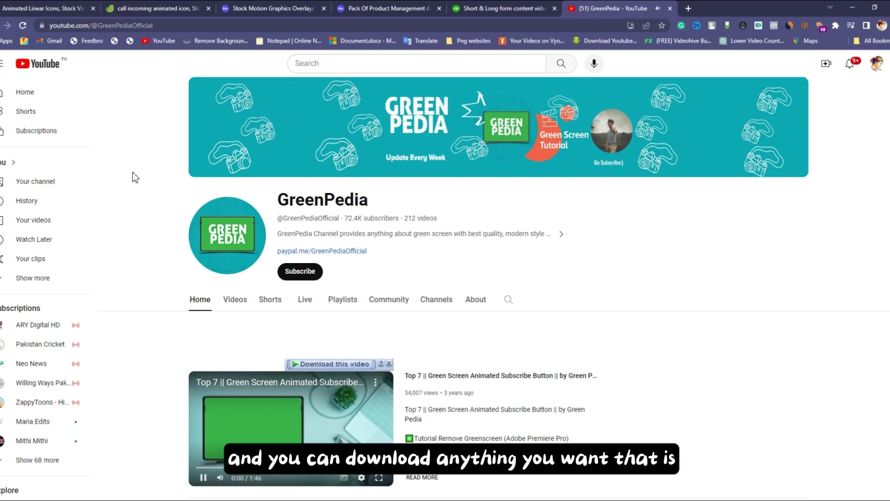
scroll(280, 411, "down", 15)
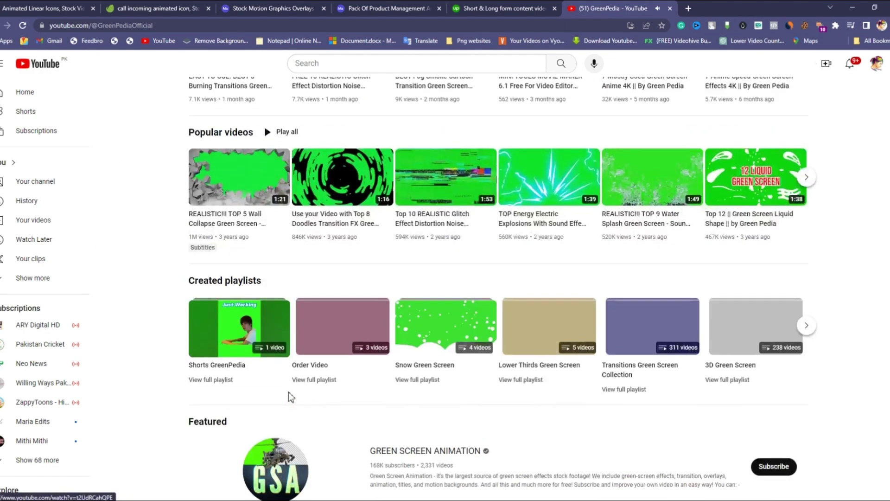
scroll(288, 391, "up", 13)
Open GreenPedia's full list of videos and browse the green-screen transitions and effects.
left_click(234, 117)
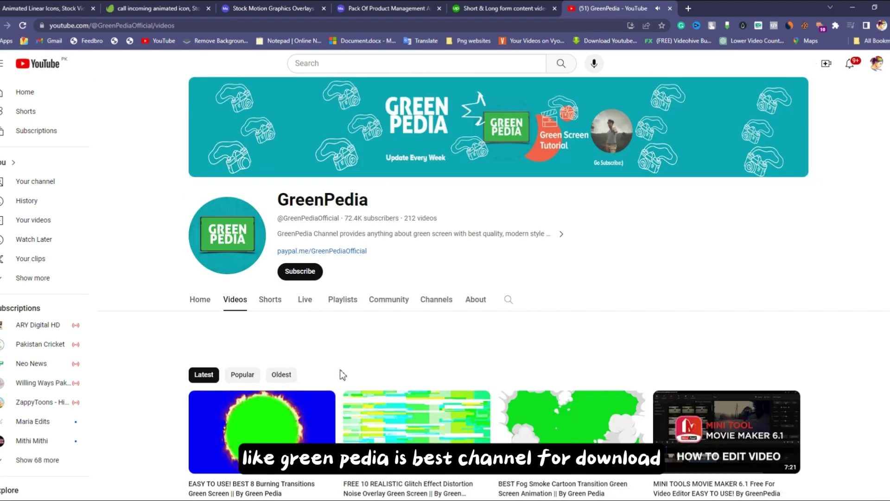
scroll(340, 371, "down", 5)
scroll(341, 373, "down", 10)
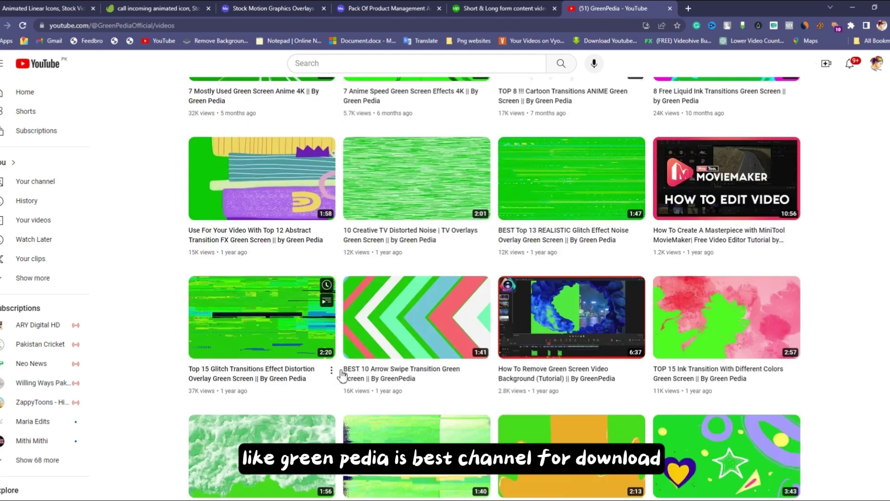
scroll(343, 372, "down", 2)
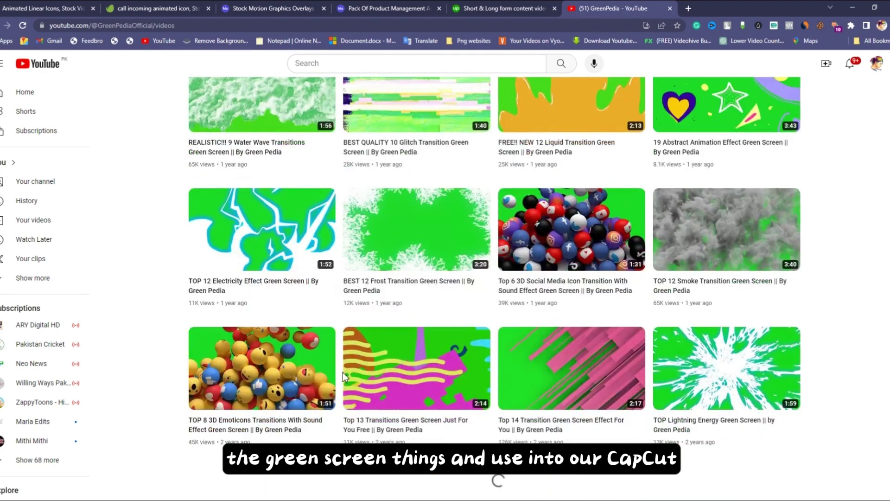
scroll(345, 376, "down", 5)
scroll(348, 376, "up", 9)
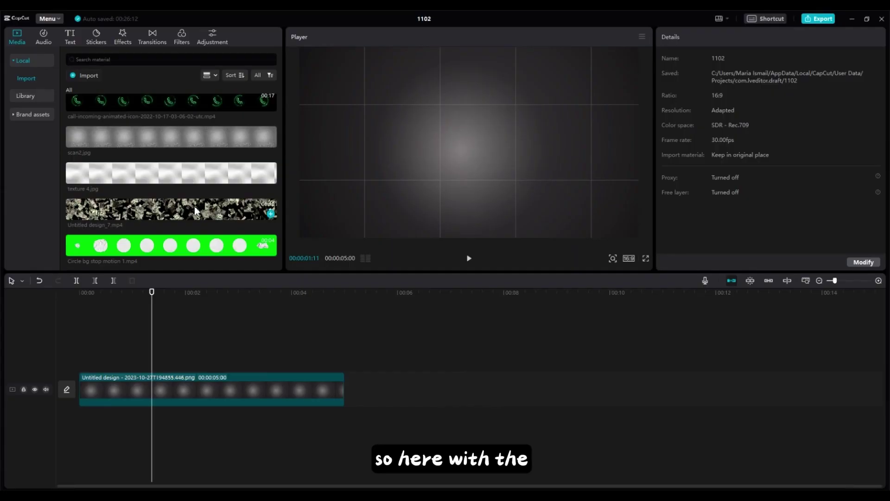
Back in CapCut, place Circle bg stop motion 1.mp4 above the background image and move the playhead to about 2 seconds.
left_click_drag(171, 245, 188, 348)
left_click(183, 324)
left_click(224, 400)
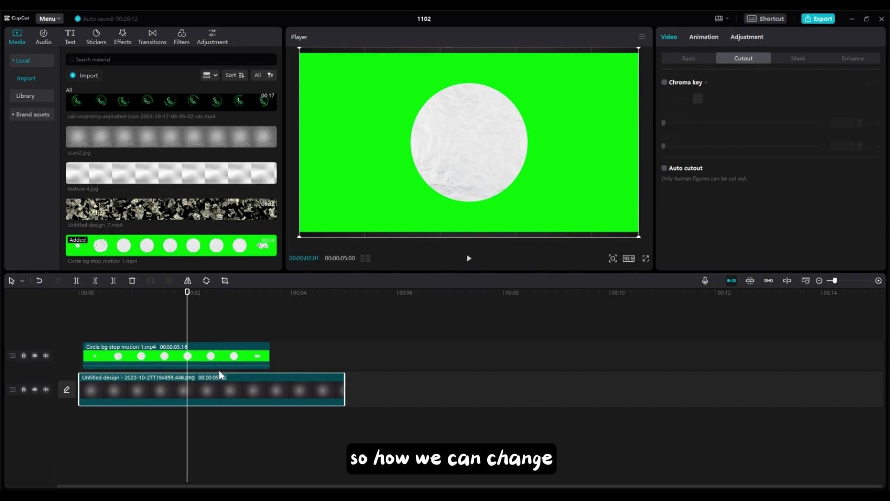
Remove the circle clip's green background using Chroma key with green picked and Strength 100, and view the result full screen.
left_click(229, 359)
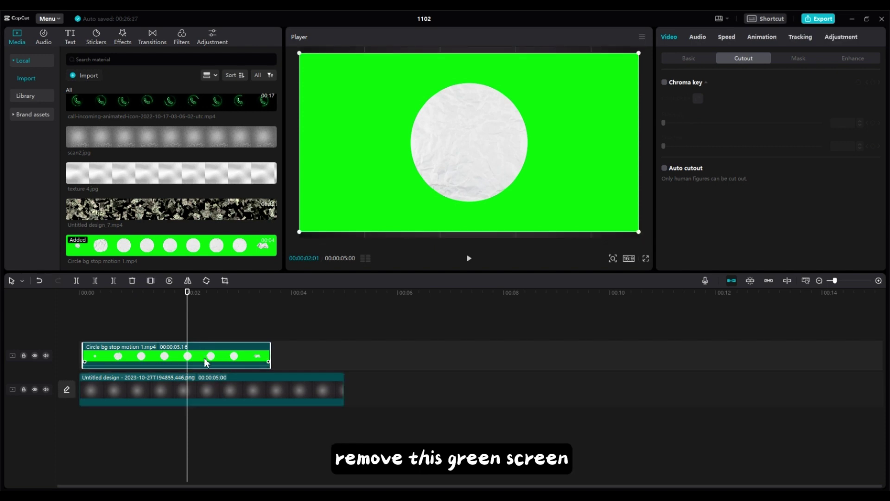
left_click(665, 82)
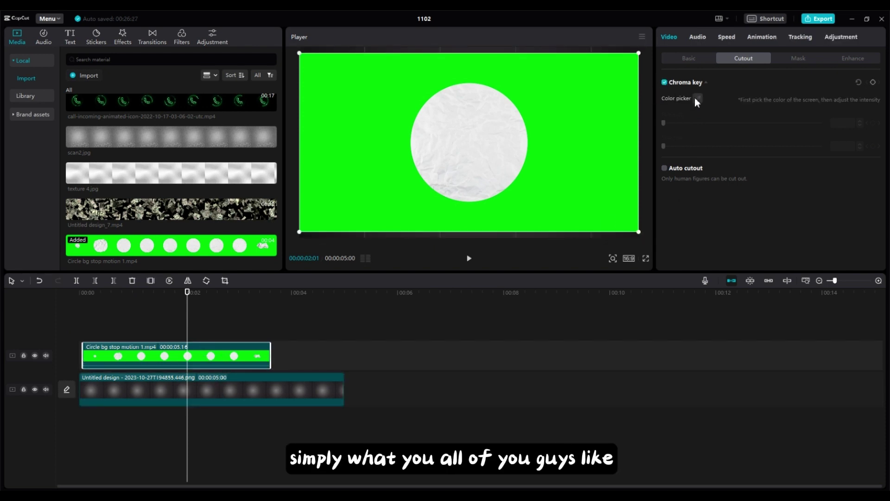
left_click_drag(682, 122, 737, 123)
left_click_drag(824, 122, 855, 124)
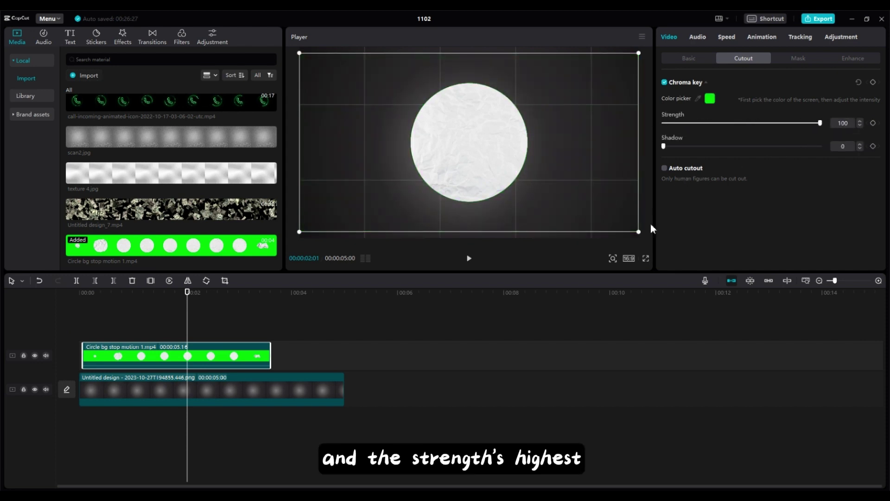
left_click(646, 259)
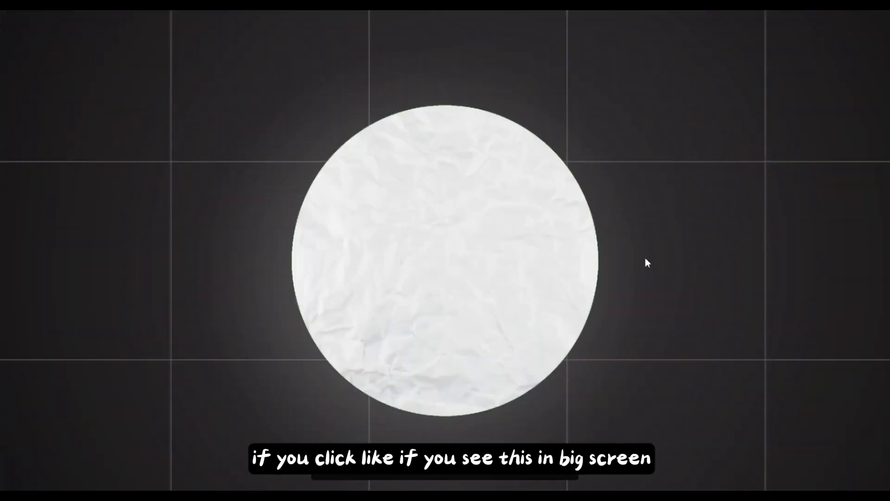